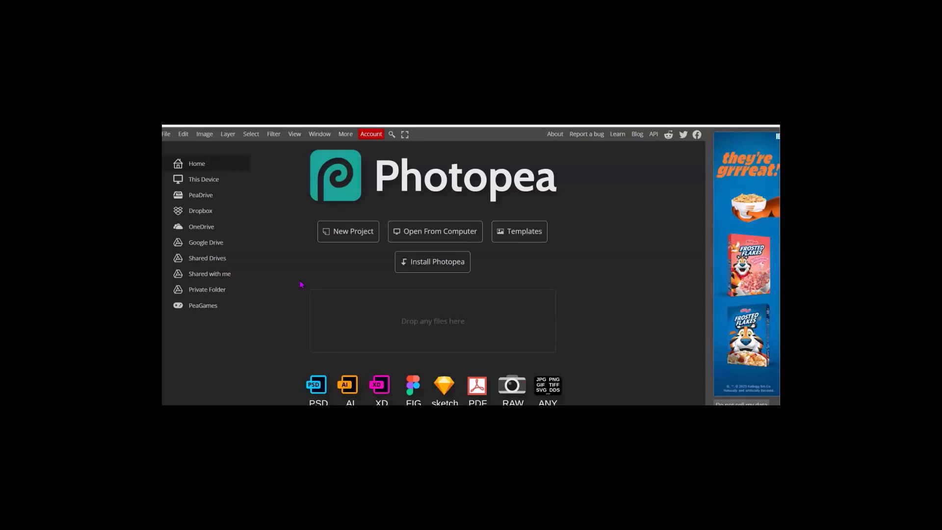
# Step: Start a new project measured in inches and set both its width and height to 4 inches
pyautogui.click(167, 135)
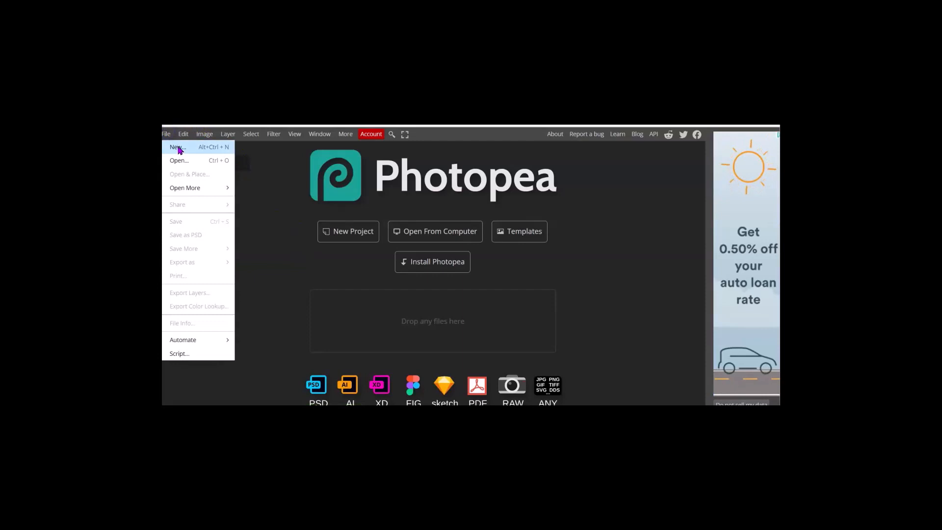
pyautogui.click(178, 146)
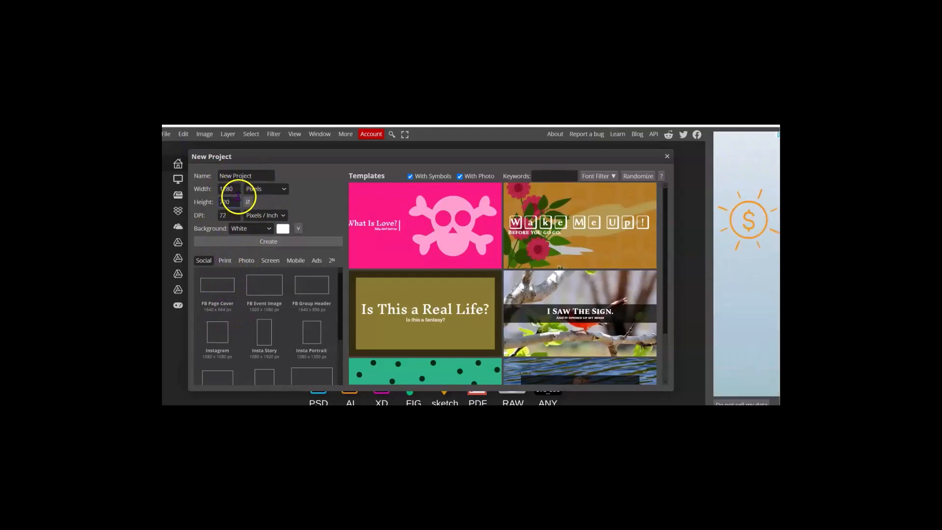
pyautogui.click(284, 189)
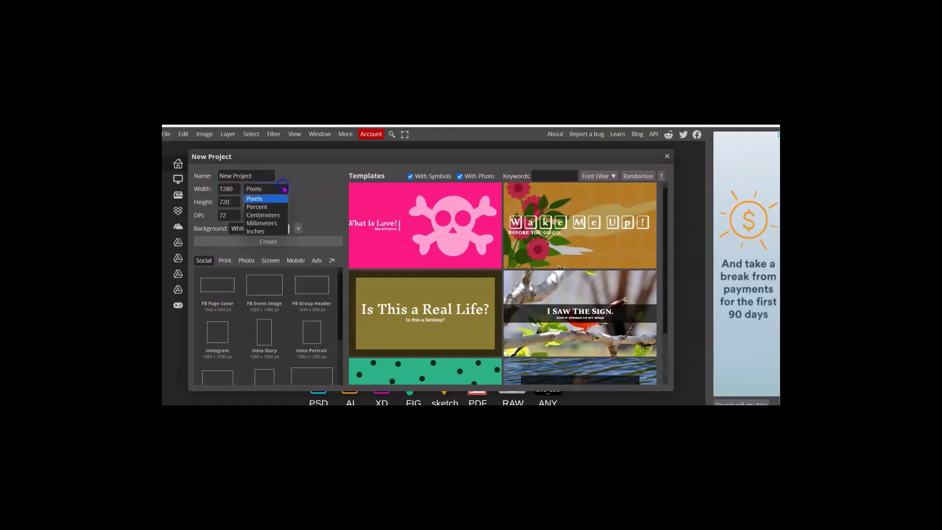
pyautogui.click(269, 227)
pyautogui.click(231, 199)
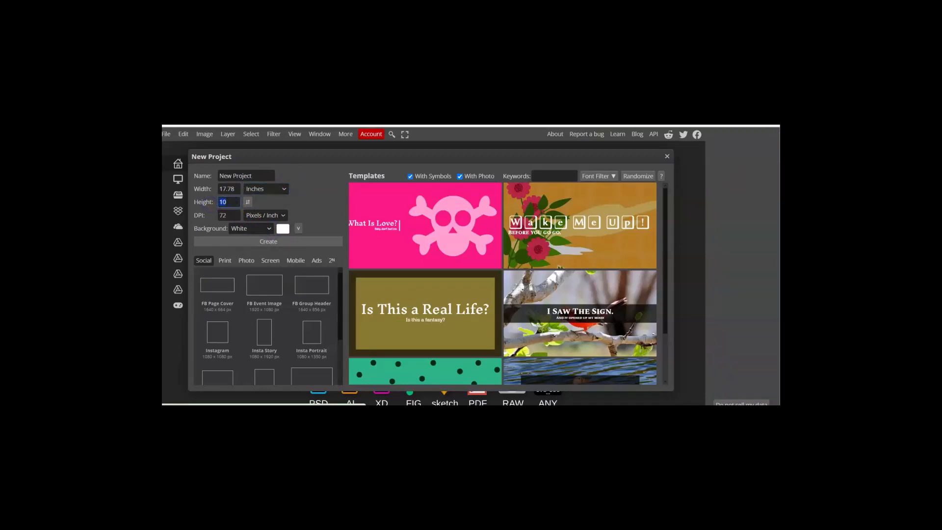
pyautogui.write('4')
pyautogui.click(235, 187)
pyautogui.moveTo(233, 188); pyautogui.dragTo(206, 189)
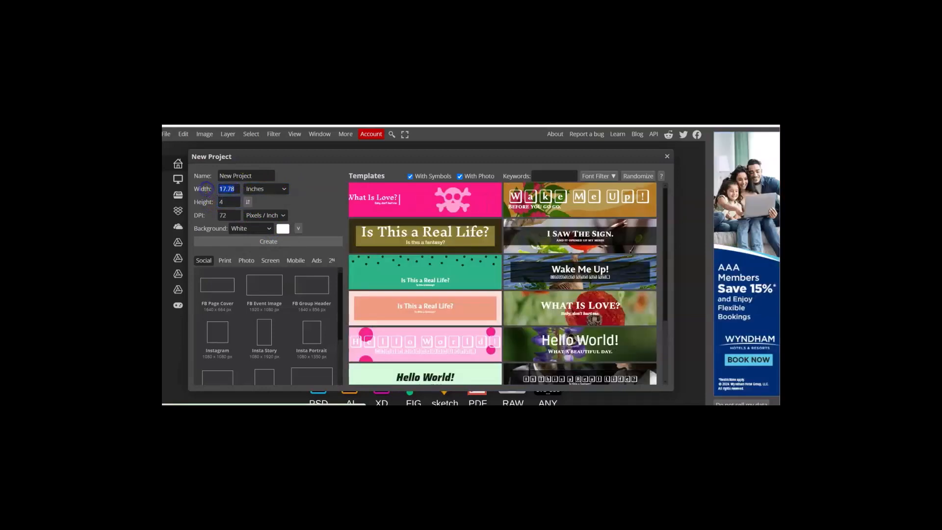
# Step: Set the resolution to 300 pixels per inch with a transparent background and create the project
pyautogui.moveTo(232, 218); pyautogui.dragTo(213, 219)
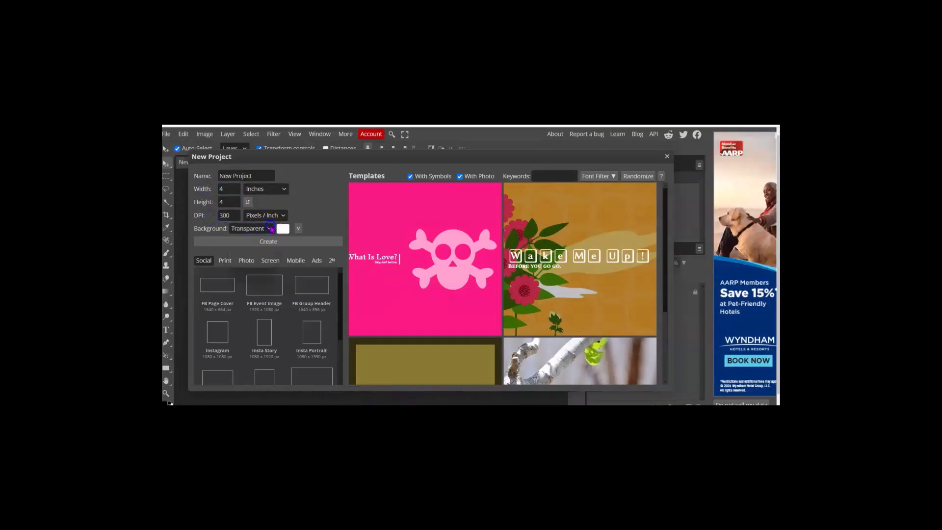
pyautogui.click(271, 229)
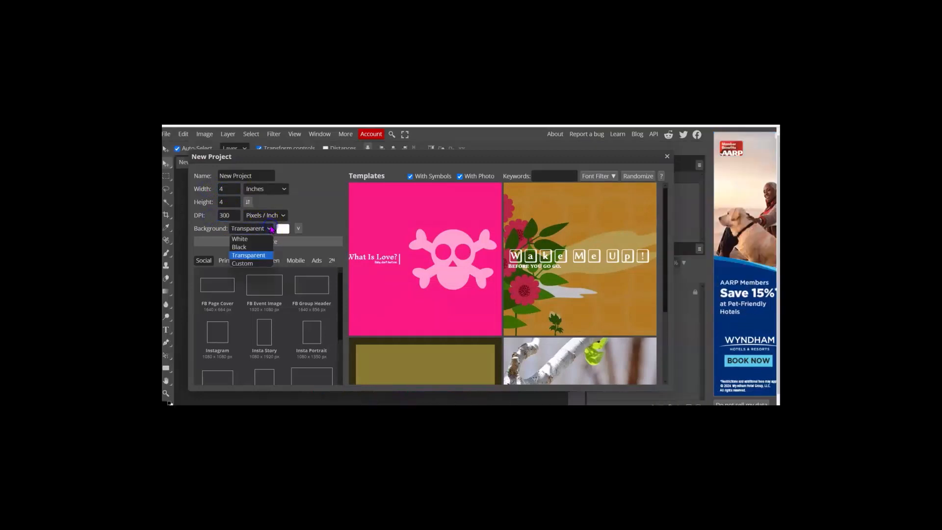
pyautogui.click(264, 254)
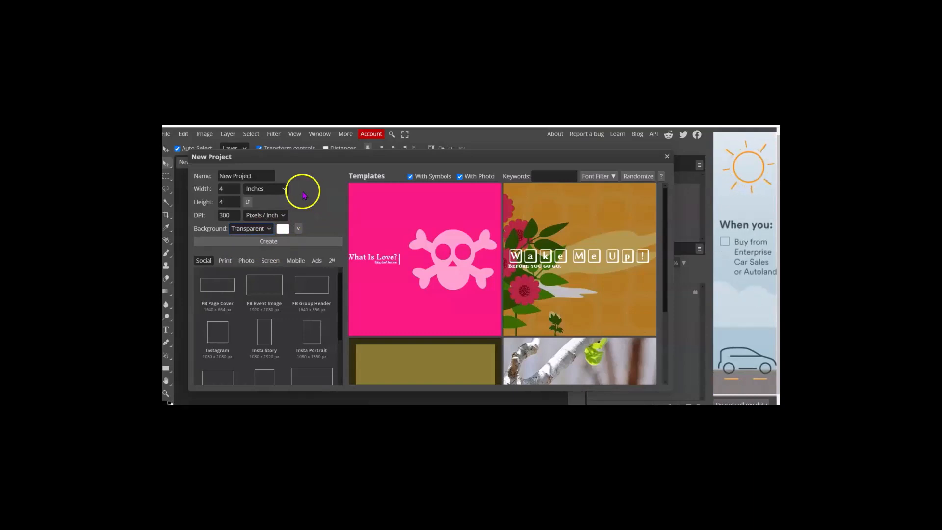
pyautogui.click(268, 241)
# Step: Place skull image 6 in the canvas's lower-left corner, scaled to about 27.6% and rotated about -27.6°
pyautogui.click(166, 134)
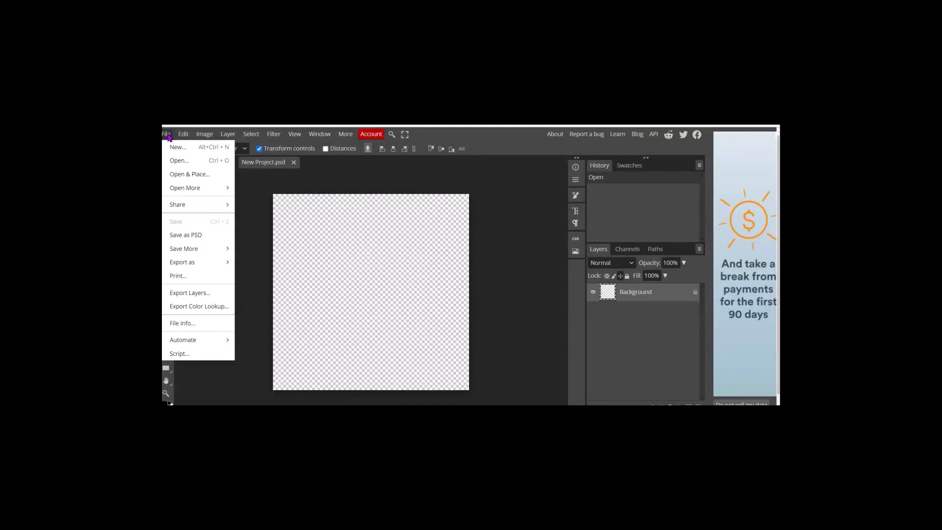
pyautogui.click(184, 175)
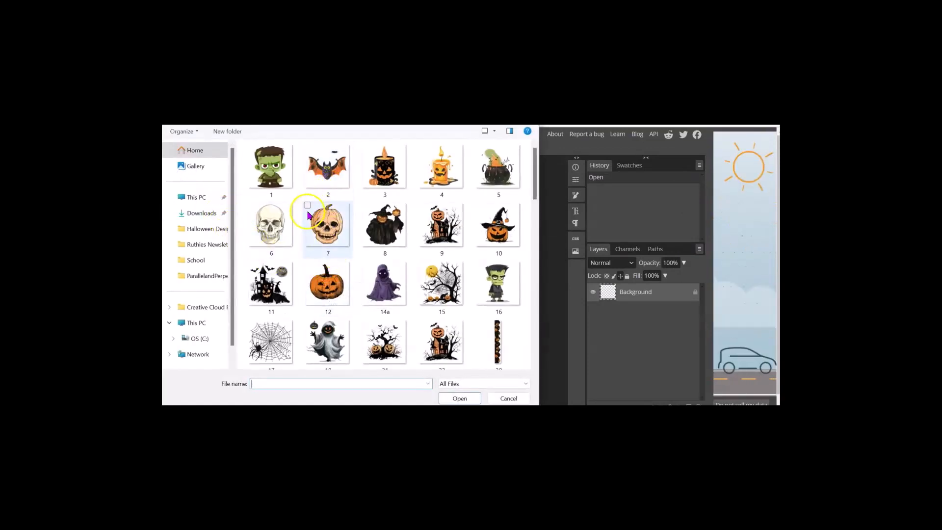
pyautogui.scroll(-2, 432, 288)
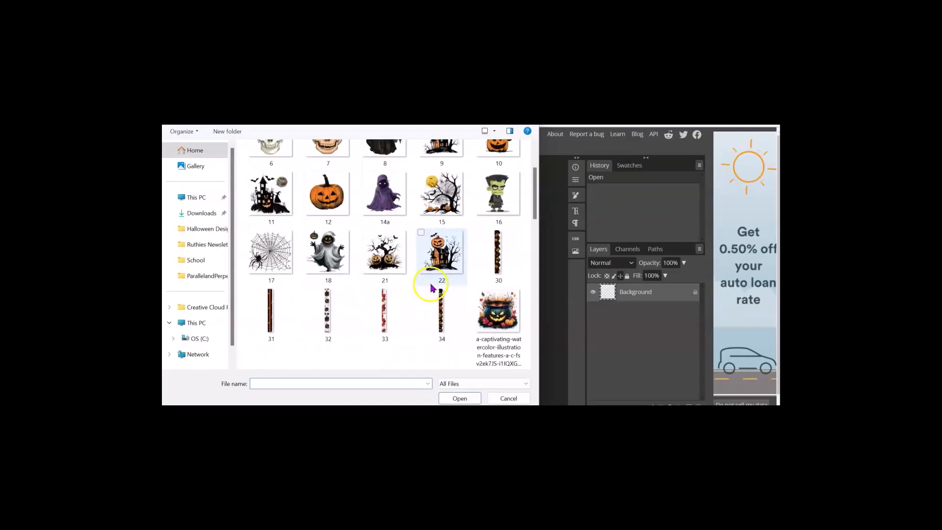
pyautogui.scroll(3, 432, 289)
pyautogui.click(274, 225)
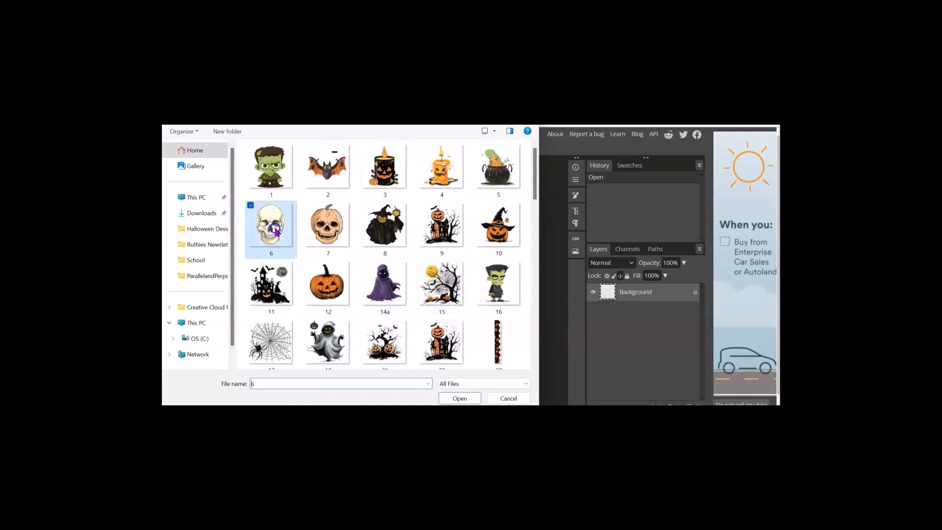
pyautogui.doubleClick(275, 230)
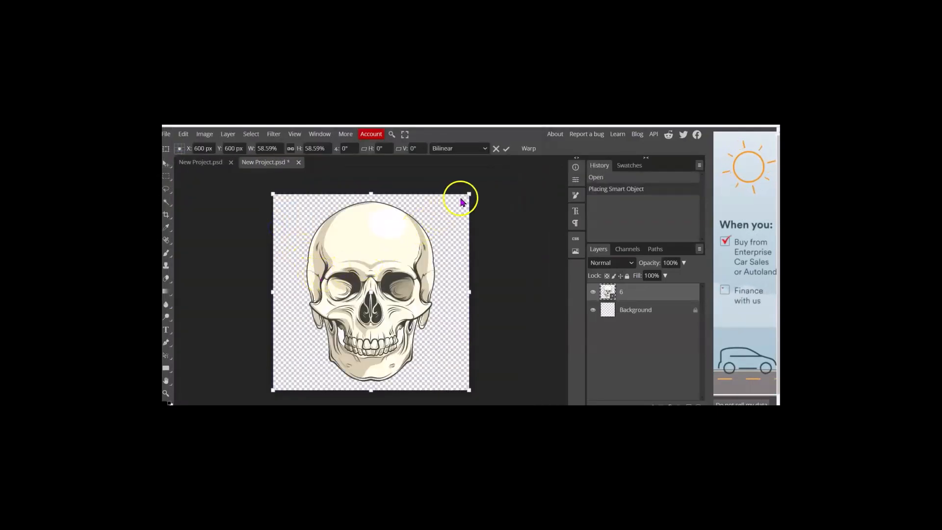
pyautogui.moveTo(466, 195); pyautogui.dragTo(349, 263)
pyautogui.moveTo(390, 359); pyautogui.dragTo(380, 356)
# Step: Duplicate the skull layer and move the copy to the upper-right corner of the canvas
pyautogui.rightClick(632, 289)
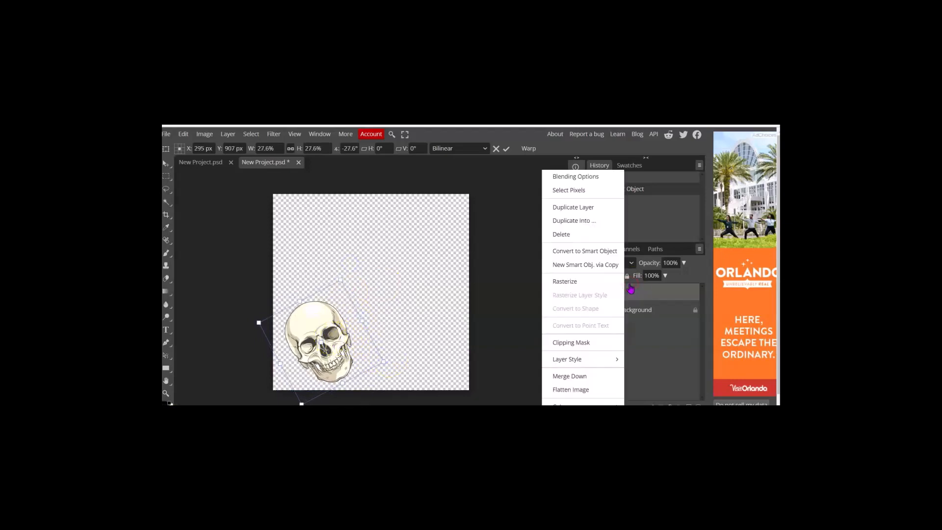
pyautogui.click(602, 210)
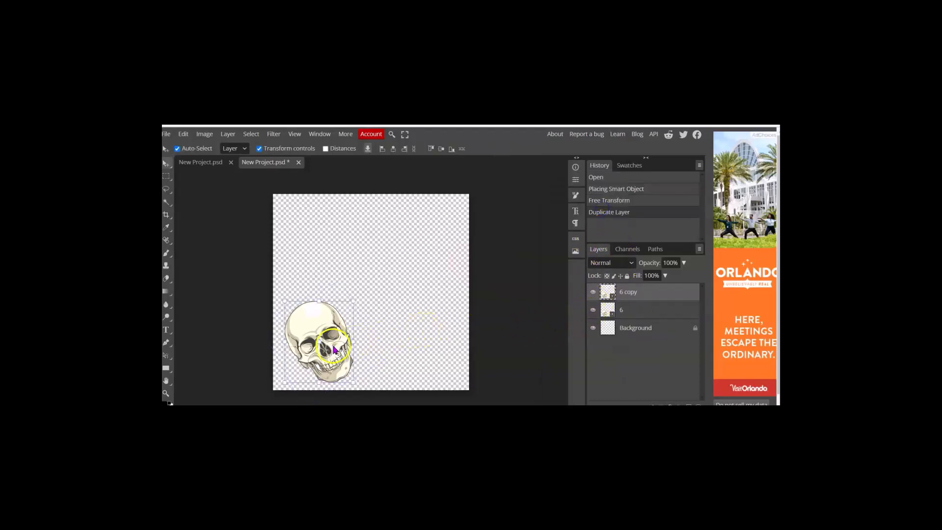
pyautogui.moveTo(333, 349); pyautogui.dragTo(436, 248)
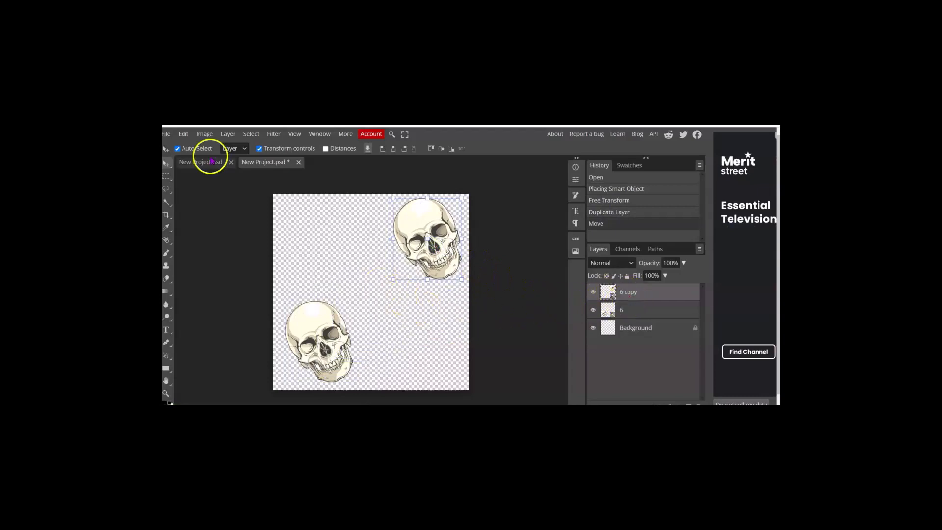
# Step: Place Frankenstein image 16 in the lower-right corner of the canvas, scaled to about 31.4%
pyautogui.click(166, 135)
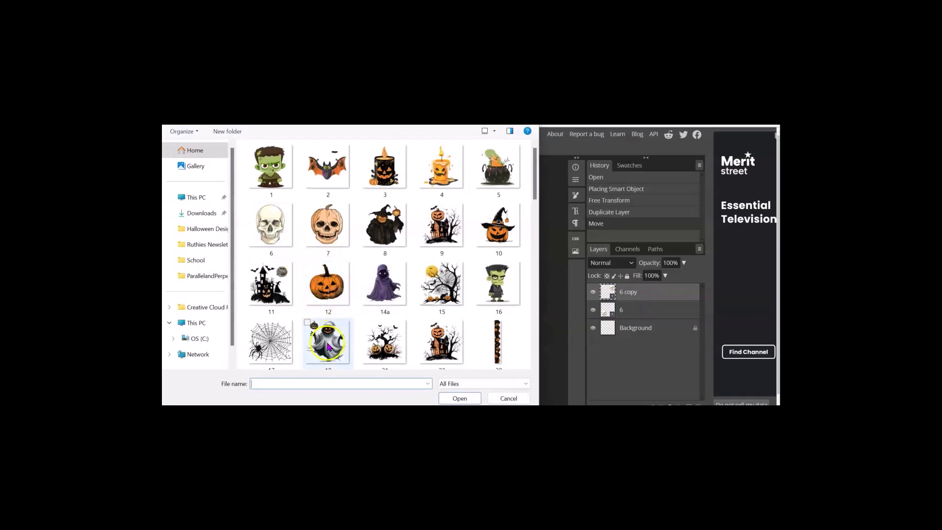
pyautogui.doubleClick(498, 284)
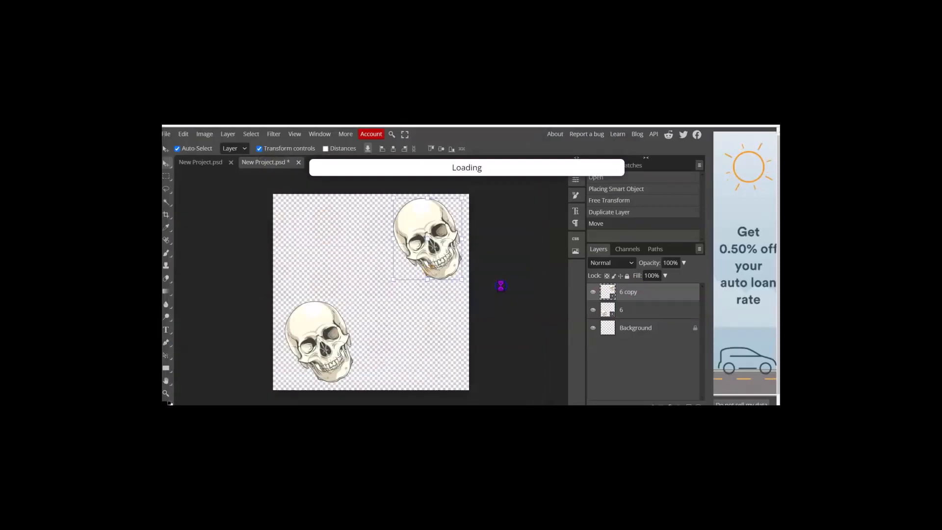
pyautogui.moveTo(468, 195); pyautogui.dragTo(389, 260)
pyautogui.moveTo(349, 300); pyautogui.dragTo(423, 298)
pyautogui.moveTo(469, 267); pyautogui.dragTo(450, 286)
pyautogui.moveTo(446, 288); pyautogui.dragTo(460, 280)
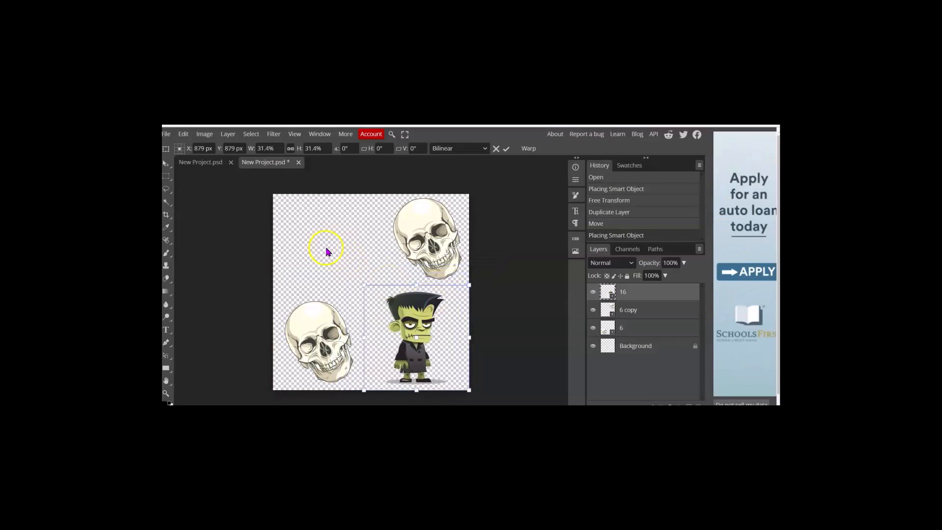
# Step: Place pumpkin-faced candle image 4 in the upper-left corner of the canvas, scaled to about 27.4%
pyautogui.click(166, 134)
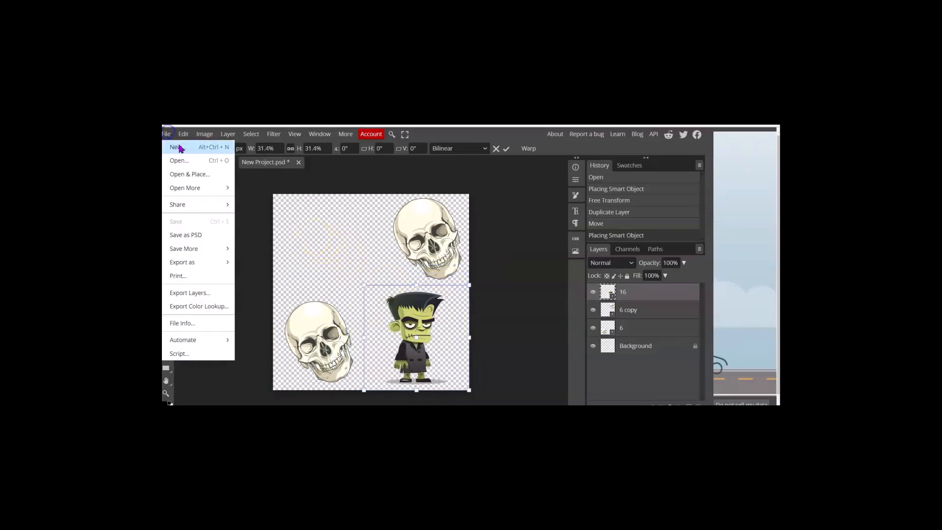
pyautogui.click(194, 176)
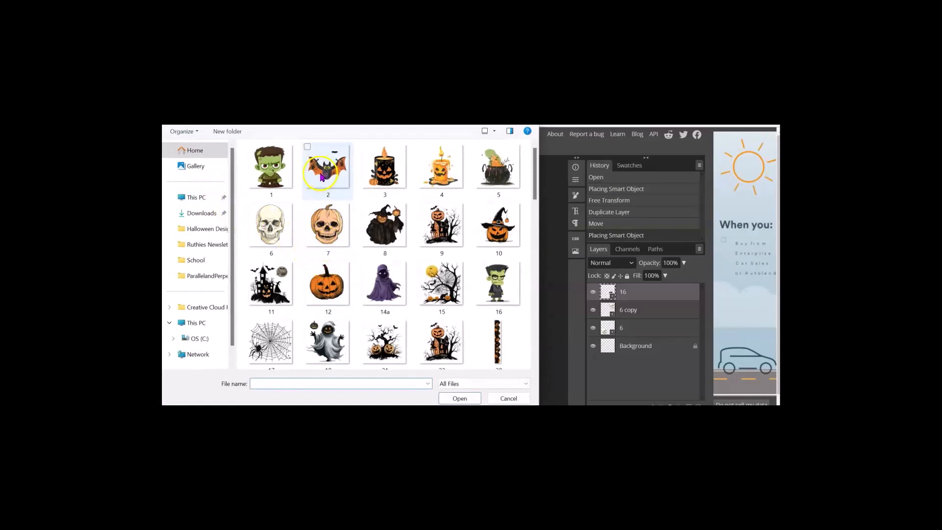
pyautogui.doubleClick(442, 169)
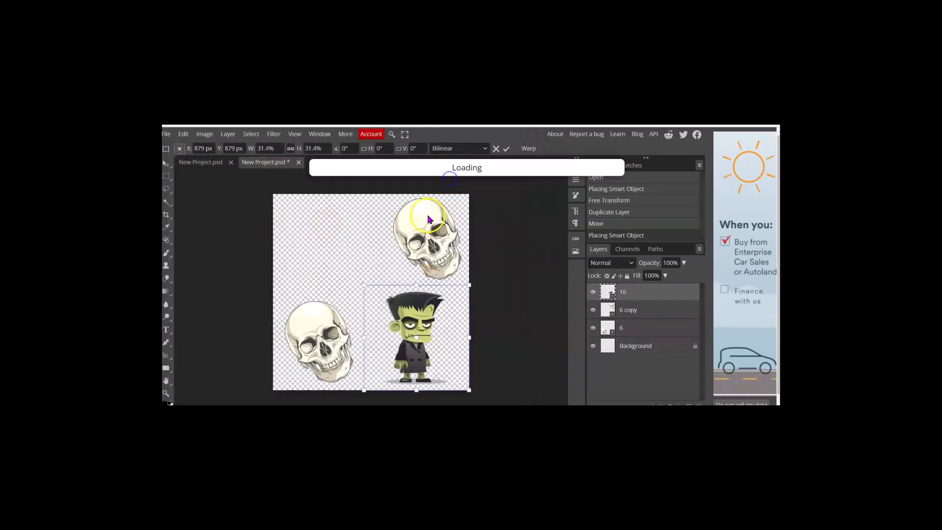
pyautogui.moveTo(375, 279); pyautogui.dragTo(367, 265)
pyautogui.moveTo(462, 180); pyautogui.dragTo(361, 270)
pyautogui.moveTo(326, 326); pyautogui.dragTo(339, 245)
pyautogui.moveTo(379, 200); pyautogui.dragTo(370, 204)
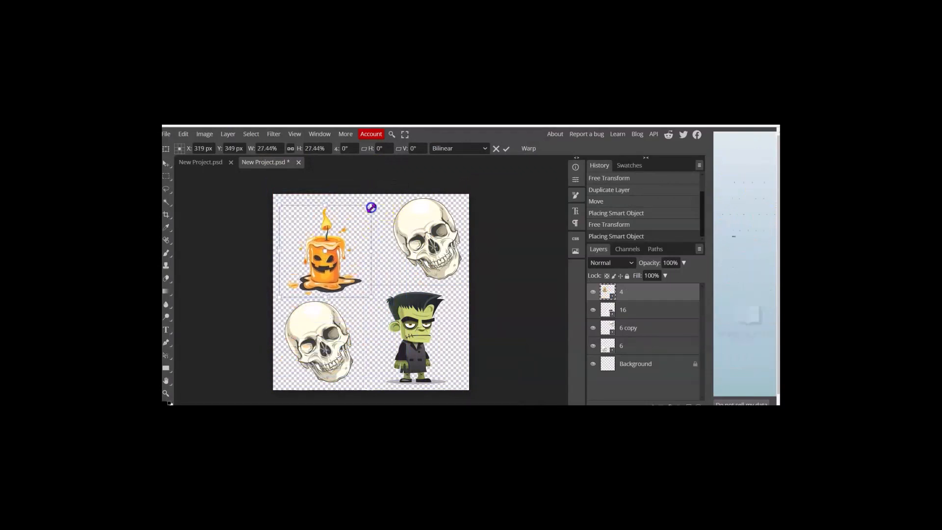
# Step: Apply the candle's transform and merge all four image layers with the background into one layer
pyautogui.click(660, 290)
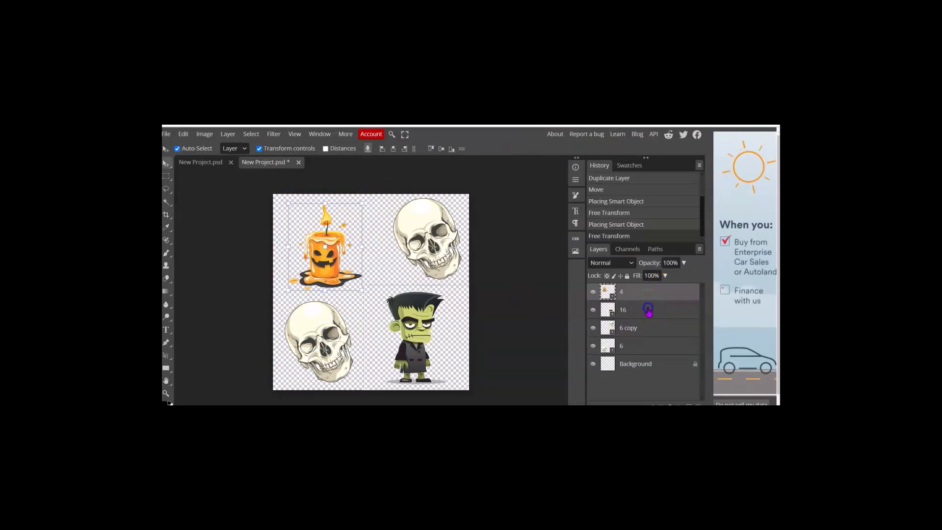
pyautogui.keyDown('shift'); pyautogui.click(647, 310); pyautogui.keyUp('shift')
pyautogui.keyDown('shift'); pyautogui.click(648, 327); pyautogui.keyUp('shift')
pyautogui.keyDown('shift'); pyautogui.click(651, 344); pyautogui.keyUp('shift')
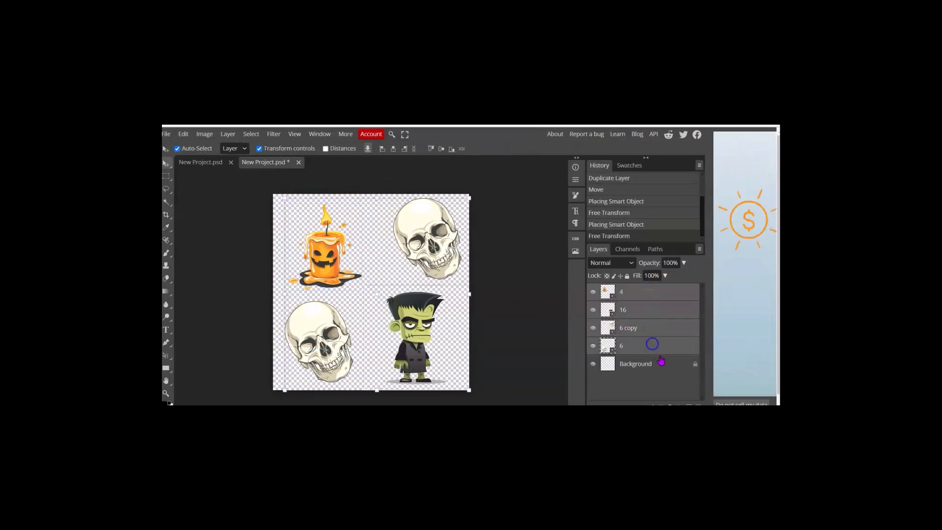
pyautogui.keyDown('shift'); pyautogui.click(664, 362); pyautogui.keyUp('shift')
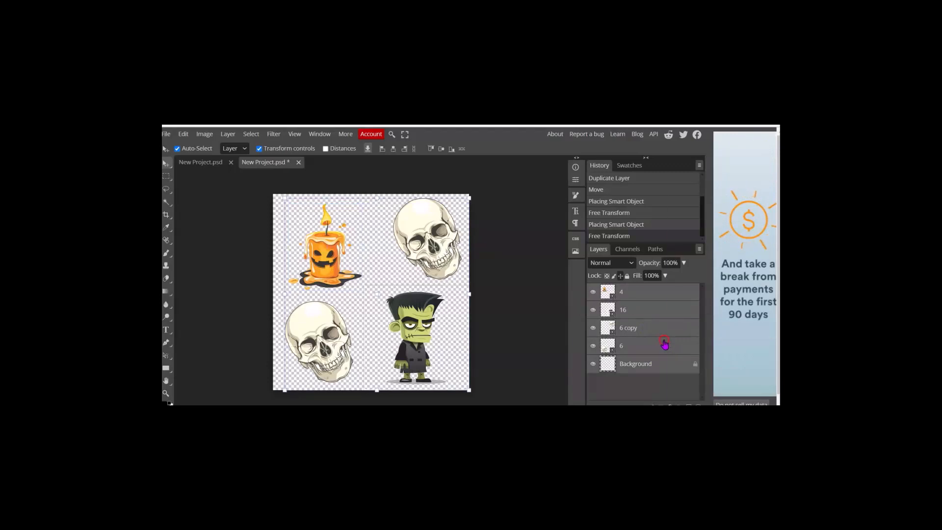
pyautogui.rightClick(664, 343)
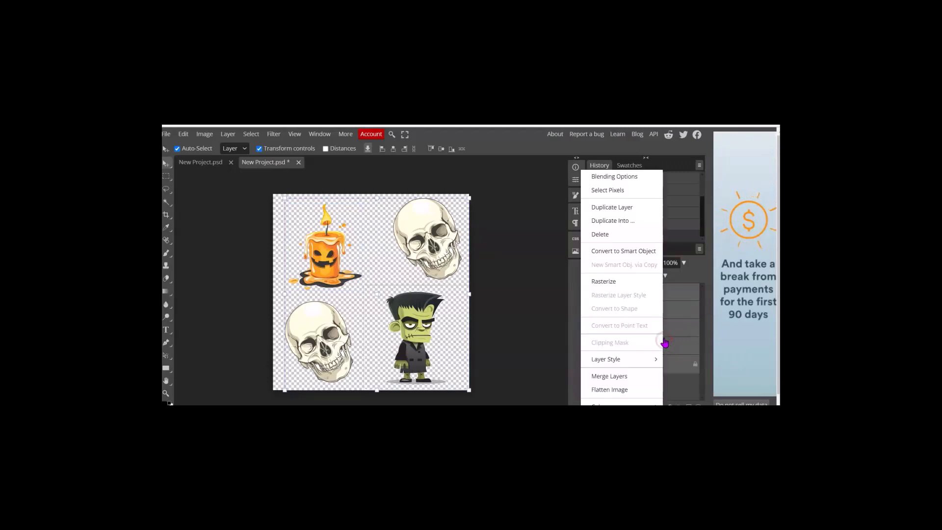
pyautogui.click(628, 376)
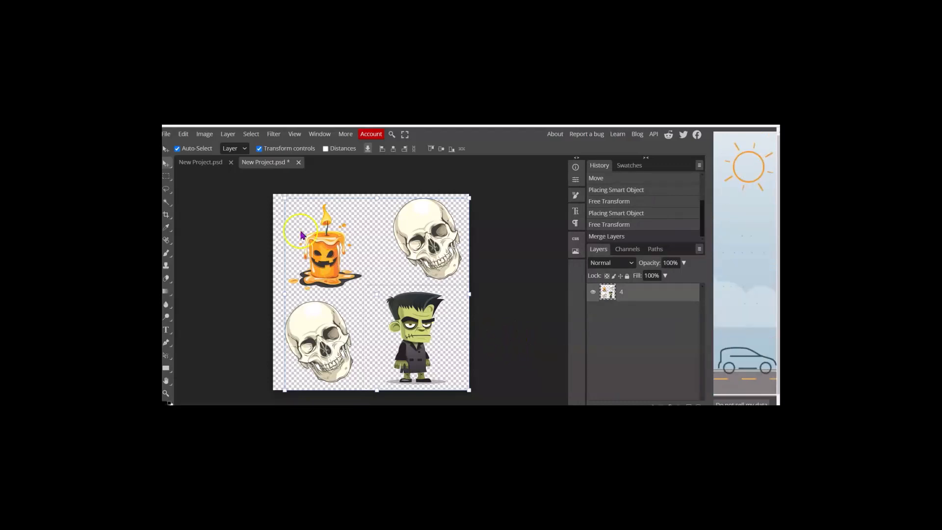
# Step: Save the merged design as a PSD file named hall 2
pyautogui.click(167, 134)
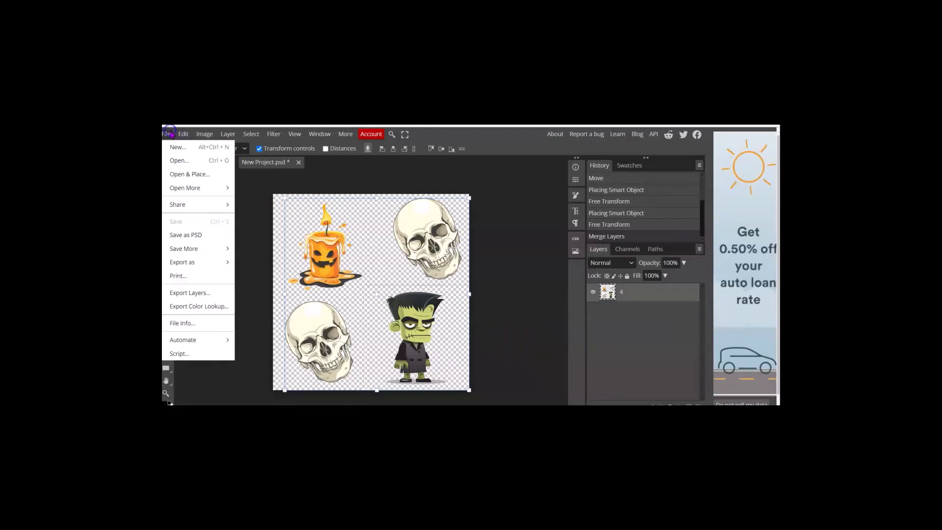
pyautogui.click(182, 236)
pyautogui.click(309, 360)
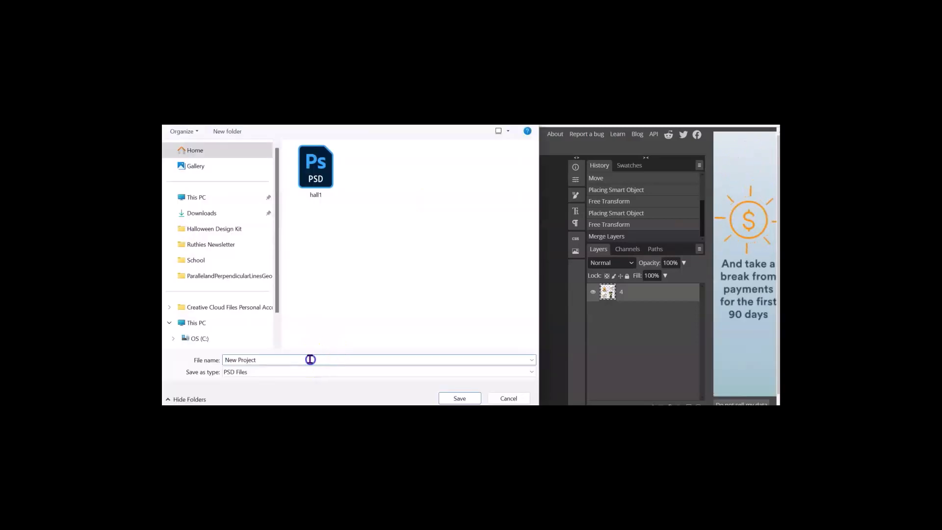
pyautogui.moveTo(311, 358); pyautogui.dragTo(233, 351)
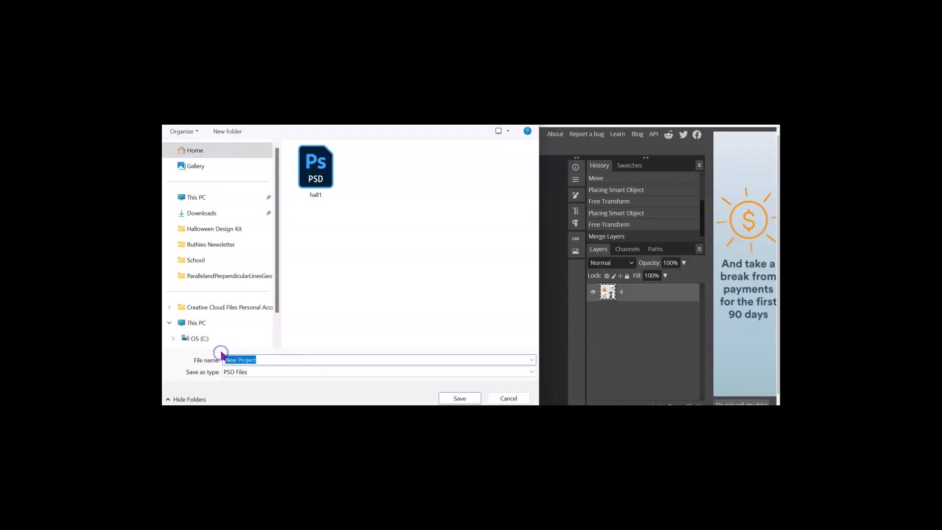
pyautogui.write('hall 2')
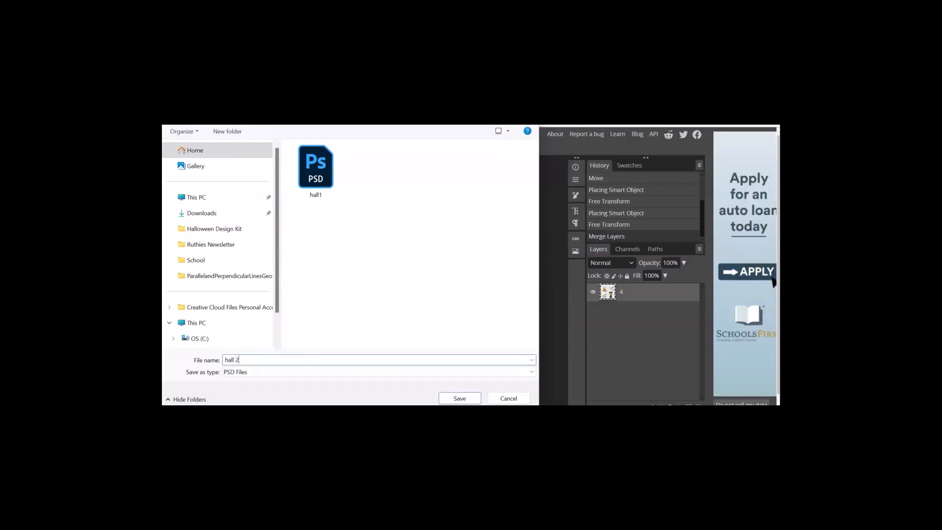
pyautogui.press('Return')
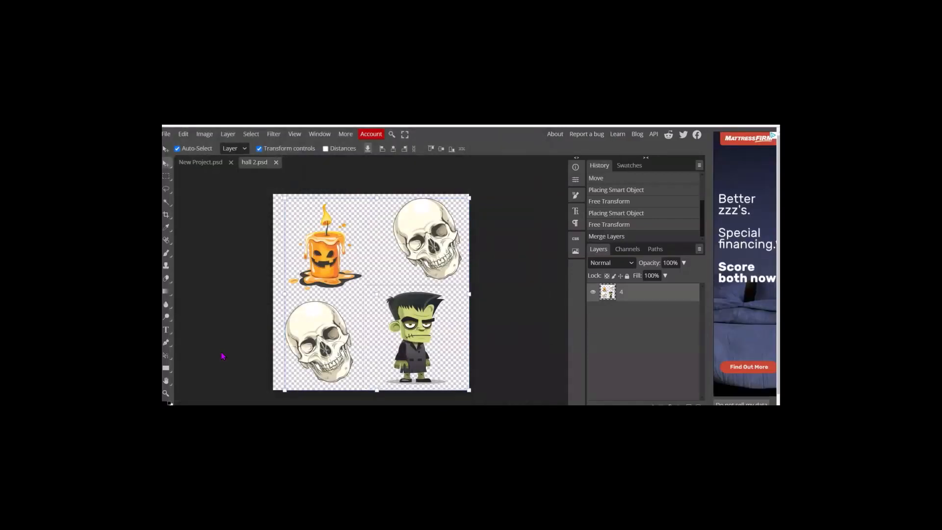
# Step: Create a new 12 × 12 inch project at 300 pixels per inch with a transparent background
pyautogui.click(169, 135)
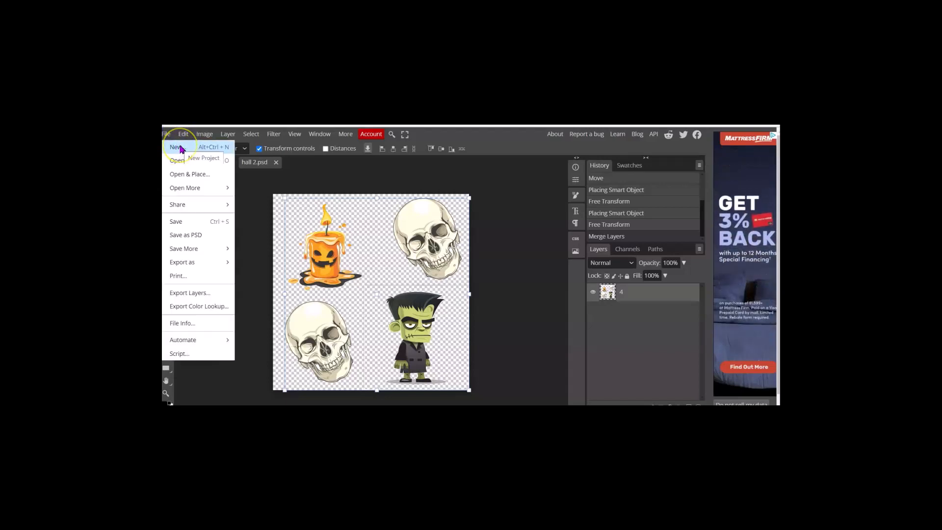
pyautogui.click(178, 147)
pyautogui.doubleClick(218, 187)
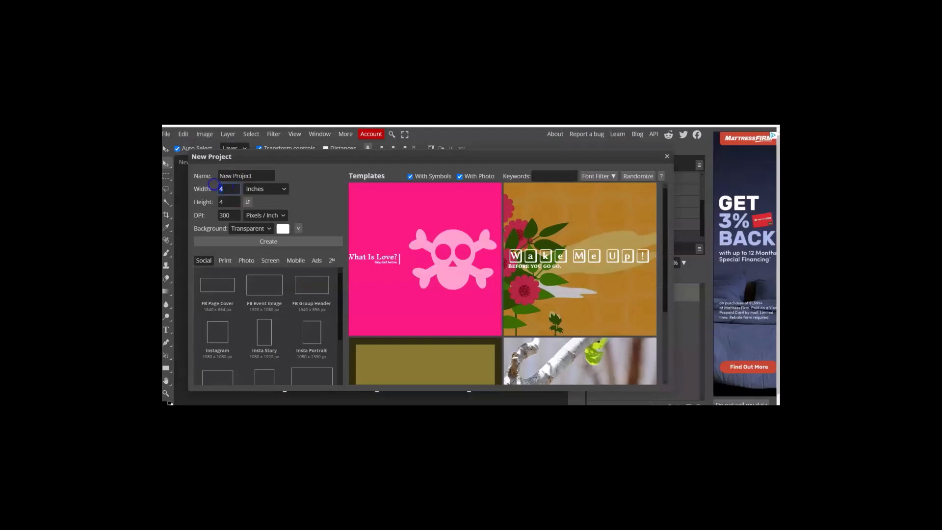
pyautogui.doubleClick(221, 203)
pyautogui.write('12')
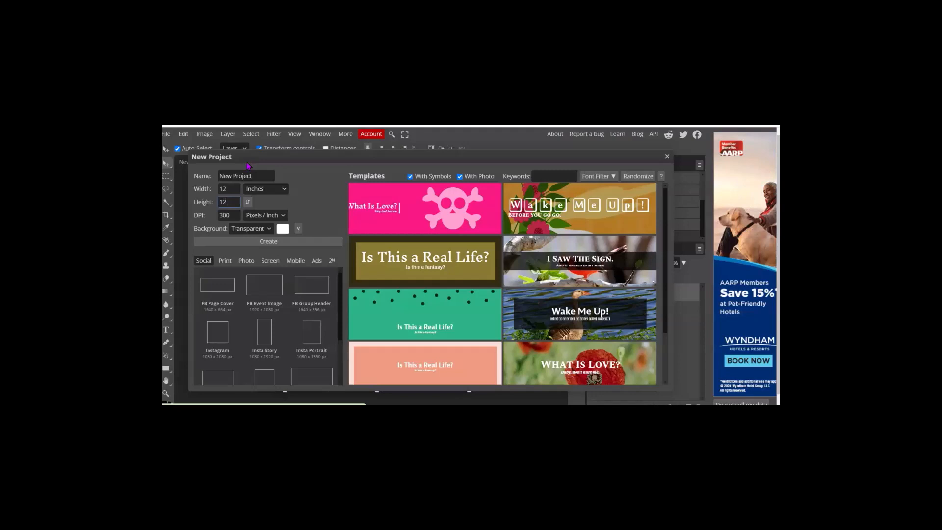
pyautogui.click(270, 242)
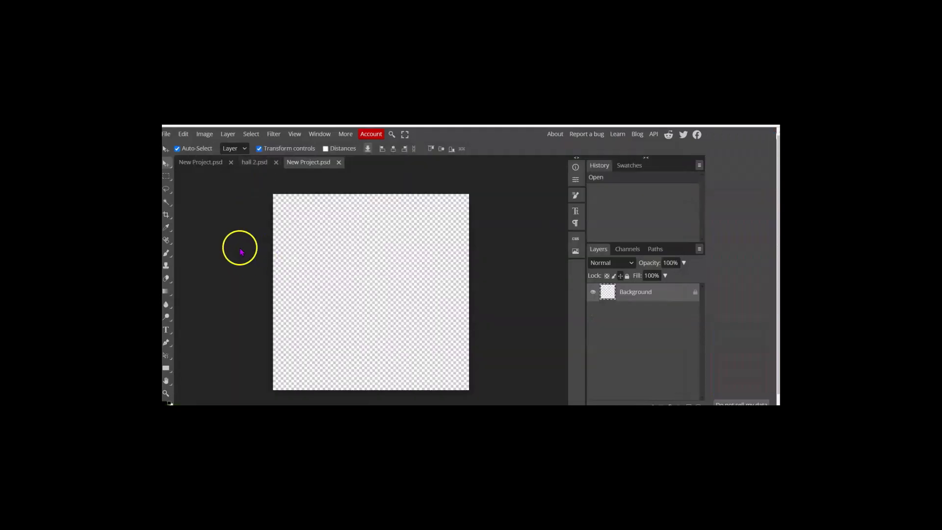
# Step: Place the hall 2 PSD file near the centre of the new canvas and apply its transform
pyautogui.click(167, 134)
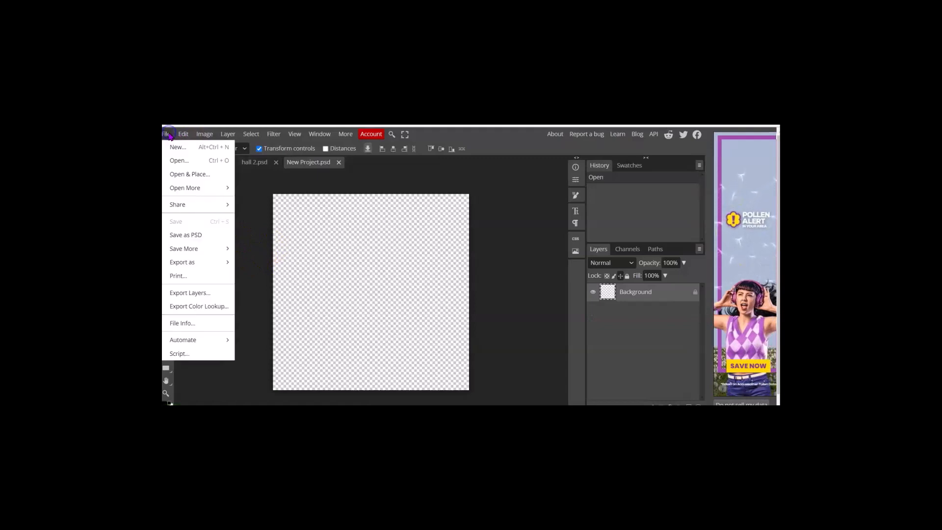
pyautogui.click(189, 173)
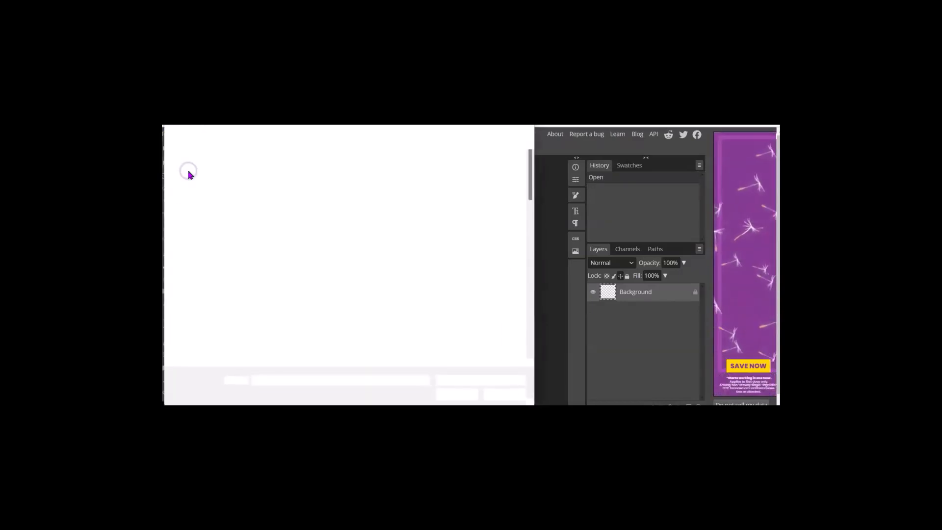
pyautogui.scroll(-3, 315, 252)
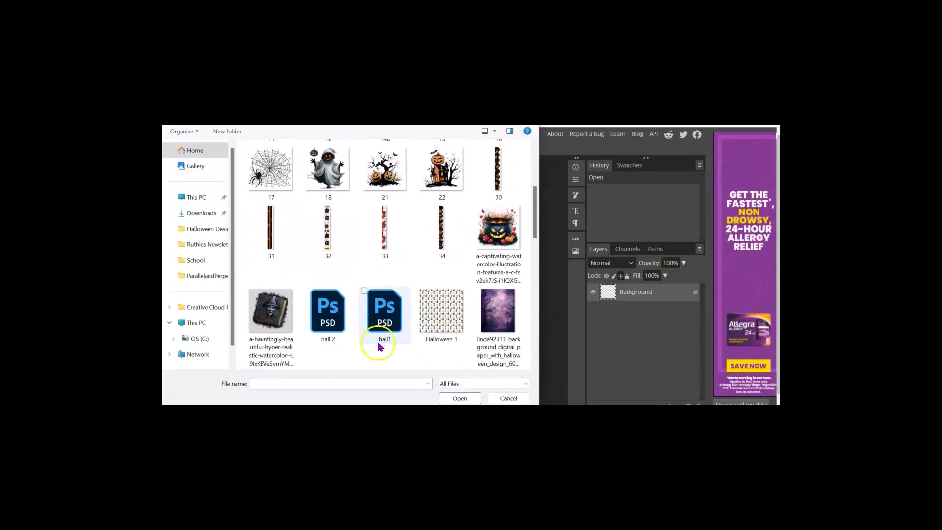
pyautogui.doubleClick(328, 312)
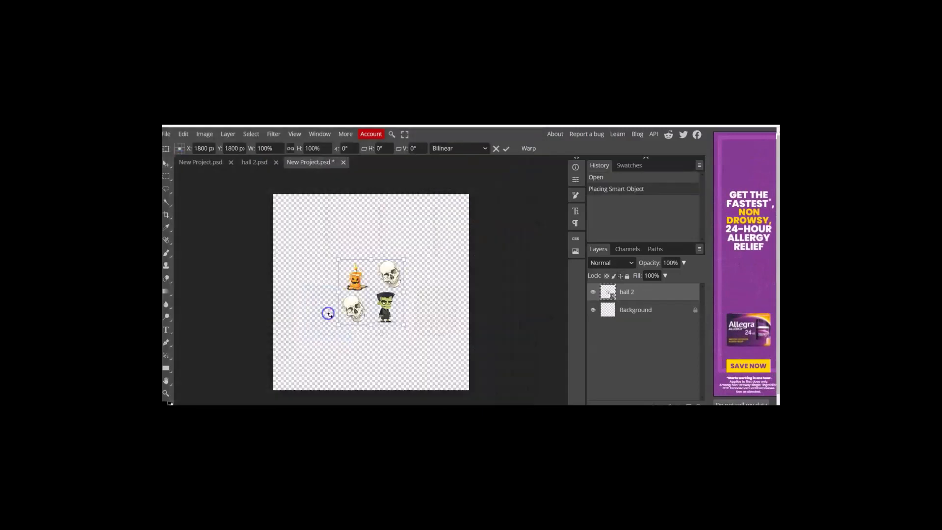
pyautogui.moveTo(365, 308); pyautogui.dragTo(357, 305)
pyautogui.click(507, 148)
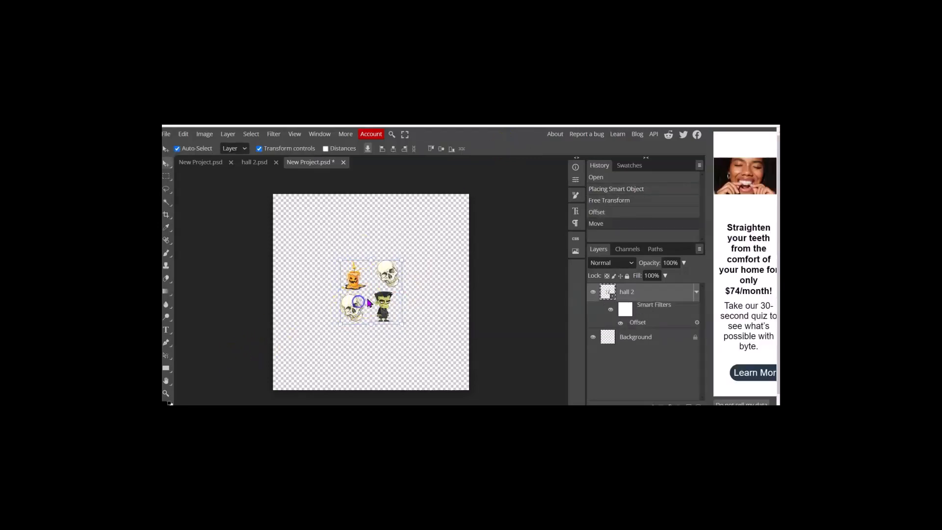
# Step: Apply the Repeat filter to the hall 2 layer at a reduced tile scale and shift the pattern slightly to the right
pyautogui.click(523, 275)
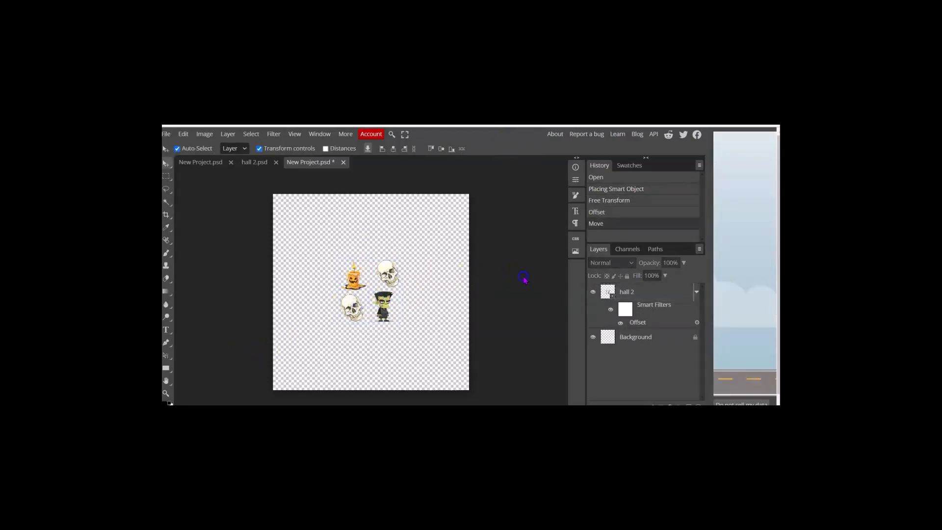
pyautogui.click(369, 300)
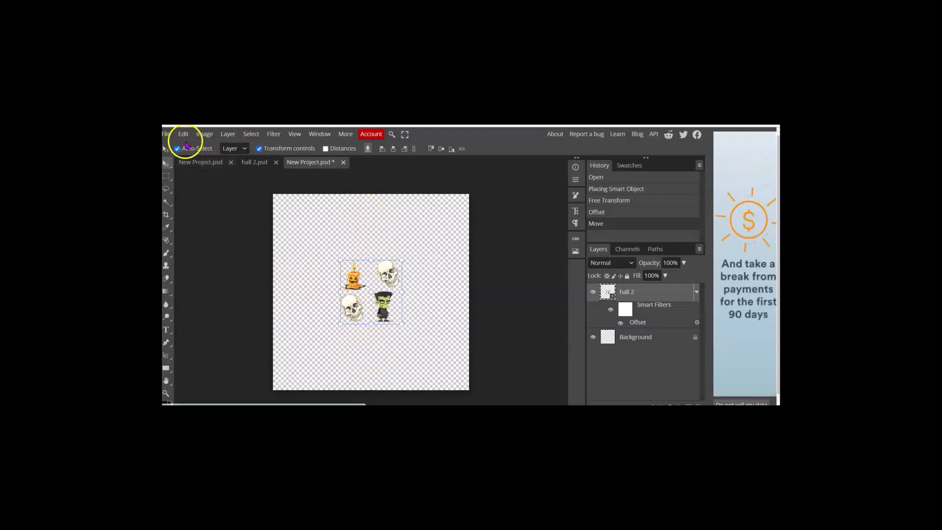
pyautogui.click(275, 136)
pyautogui.moveTo(295, 358)
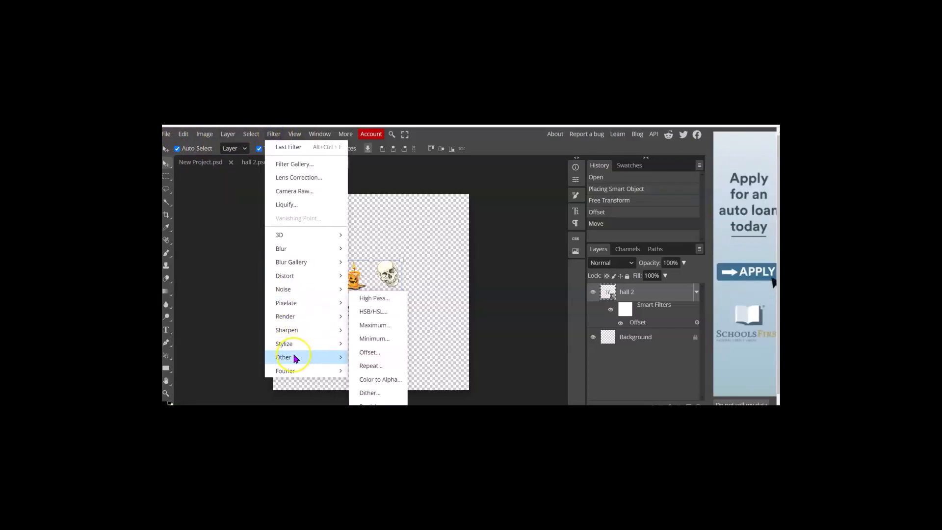
pyautogui.click(370, 366)
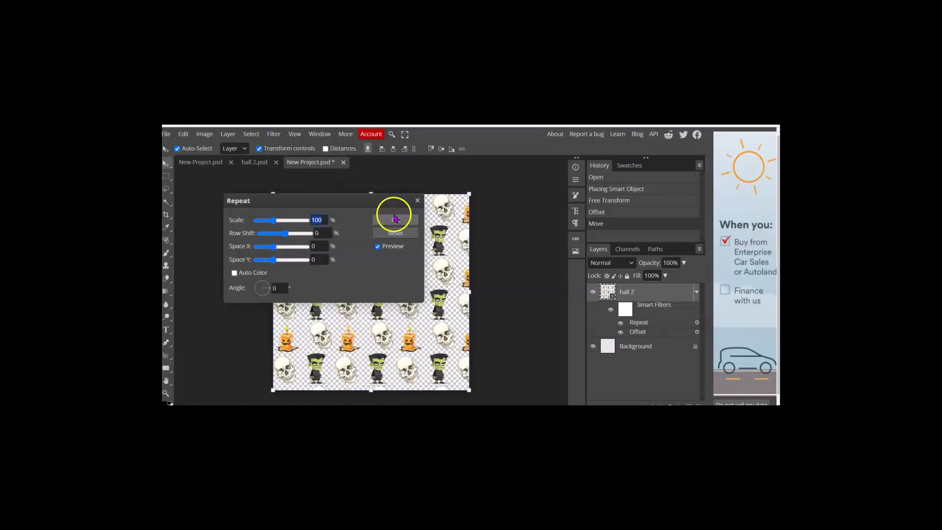
pyautogui.moveTo(272, 221); pyautogui.dragTo(272, 219)
pyautogui.click(395, 220)
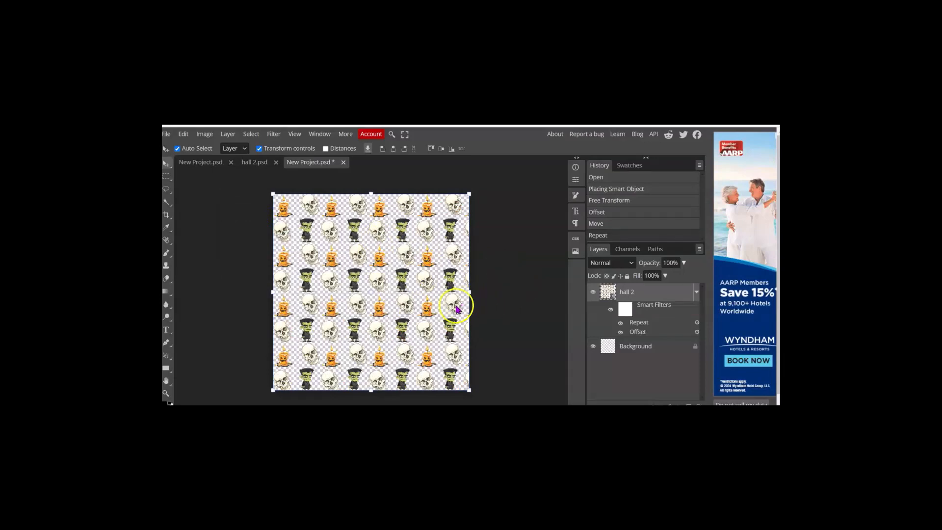
pyautogui.moveTo(412, 300); pyautogui.dragTo(415, 301)
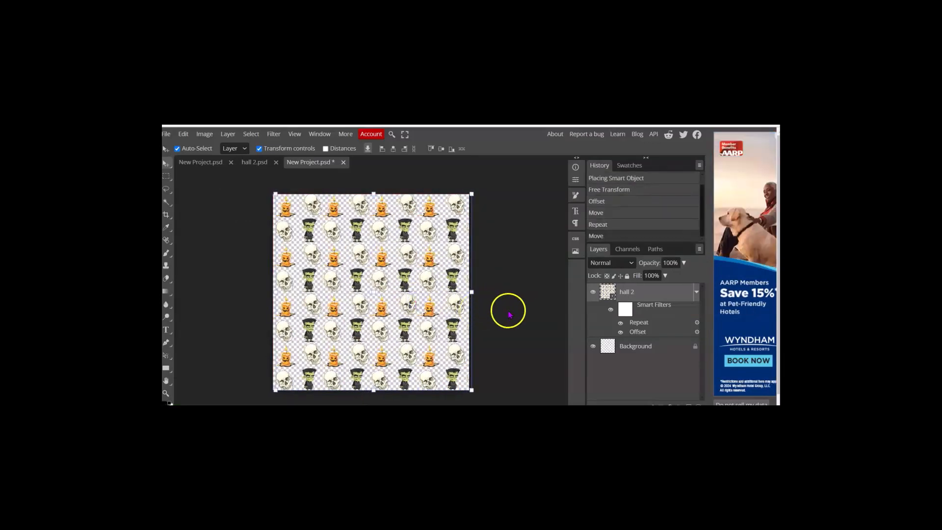
# Step: Export the repeating Halloween pattern as a PNG image named paper 2
pyautogui.click(166, 138)
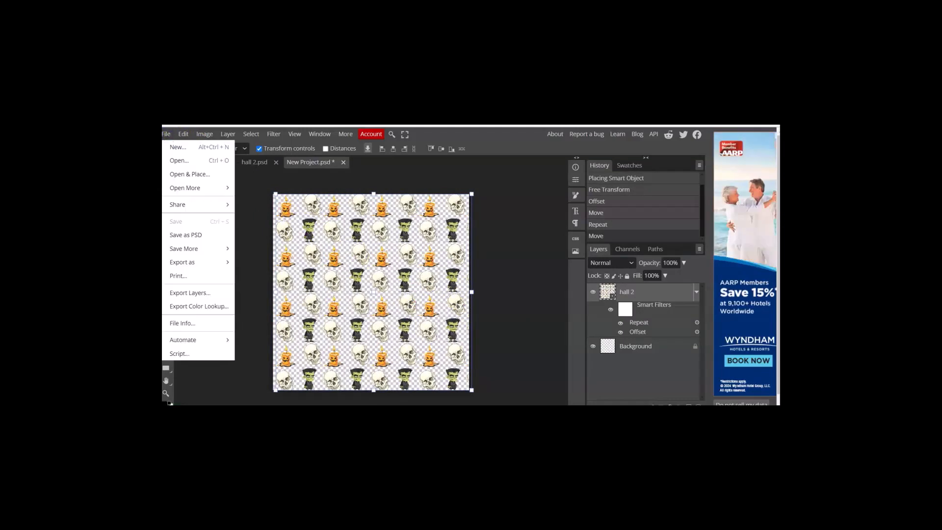
pyautogui.moveTo(191, 264)
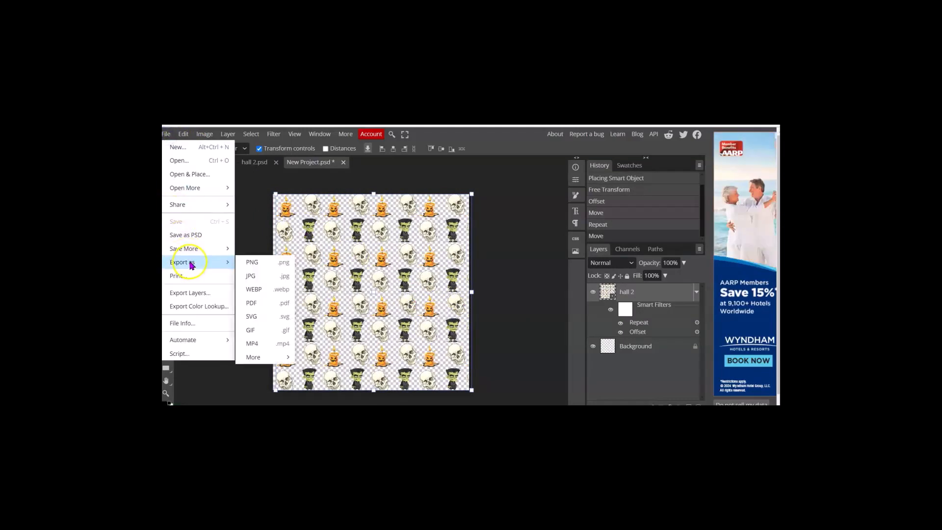
pyautogui.click(248, 265)
pyautogui.click(495, 268)
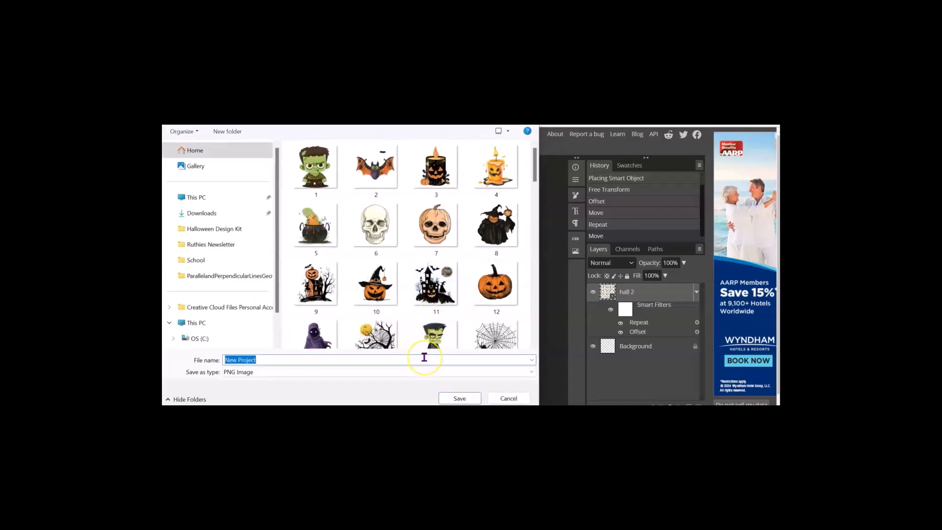
pyautogui.write('paper 2')
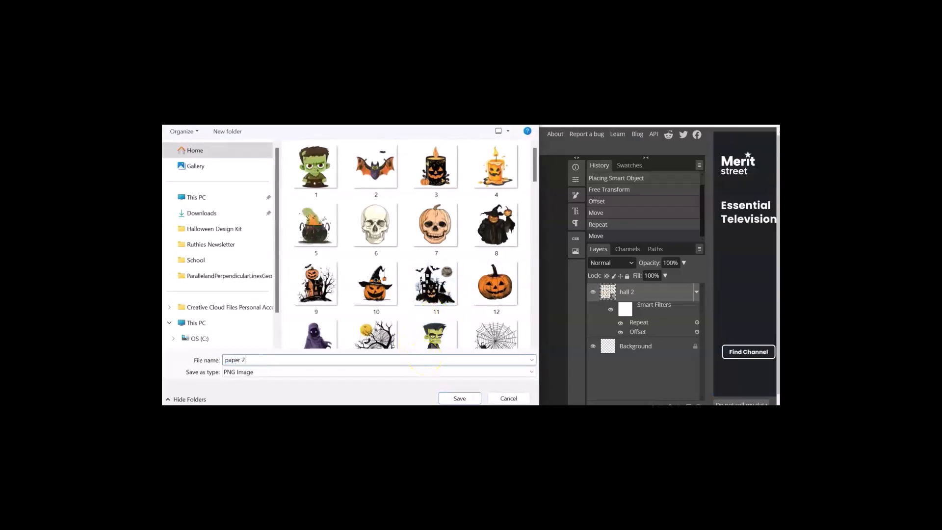
pyautogui.press('Return')
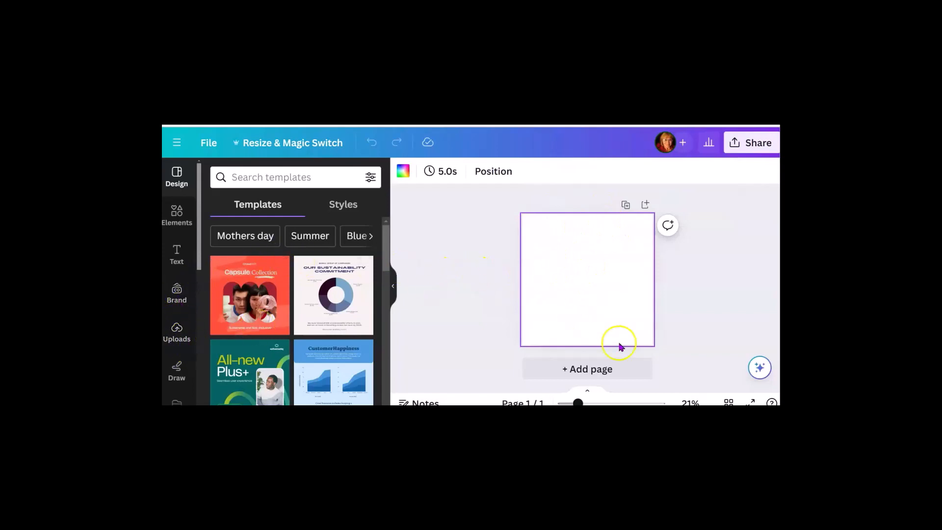
# Step: Switch to the blank square design in Canva and add three pages to it
pyautogui.click(616, 368)
pyautogui.click(605, 370)
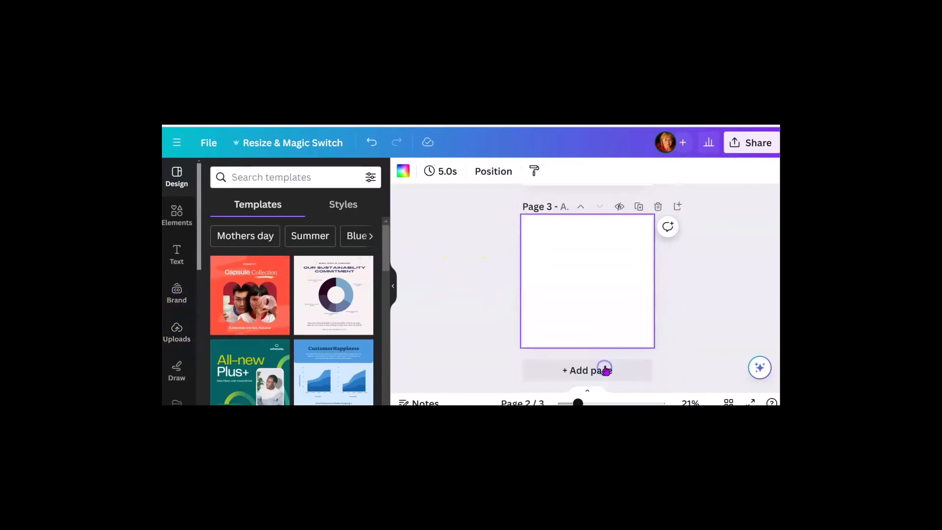
pyautogui.click(605, 370)
# Step: Set the background of page 3 to the mustard gold from the BMM Brand palette
pyautogui.scroll(3, 589, 277)
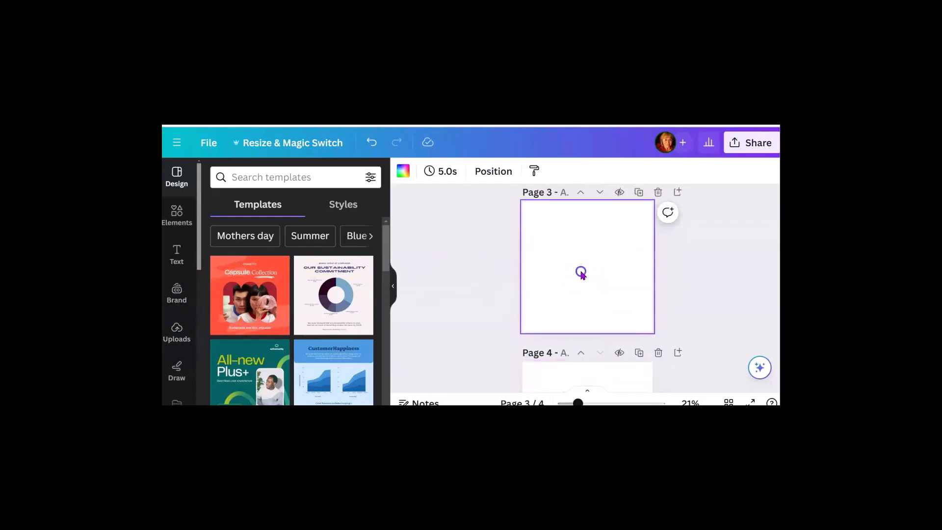
pyautogui.click(402, 170)
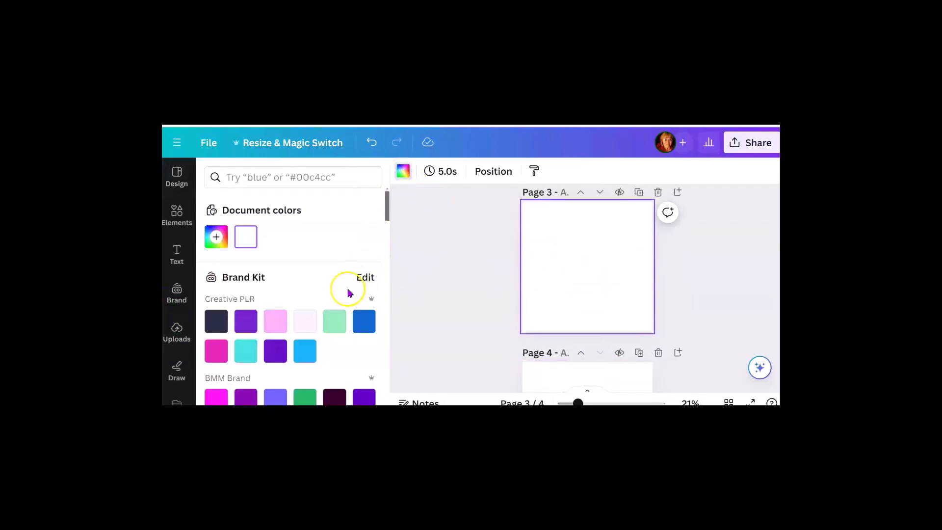
pyautogui.scroll(-3, 343, 292)
pyautogui.scroll(-1, 339, 299)
pyautogui.click(245, 234)
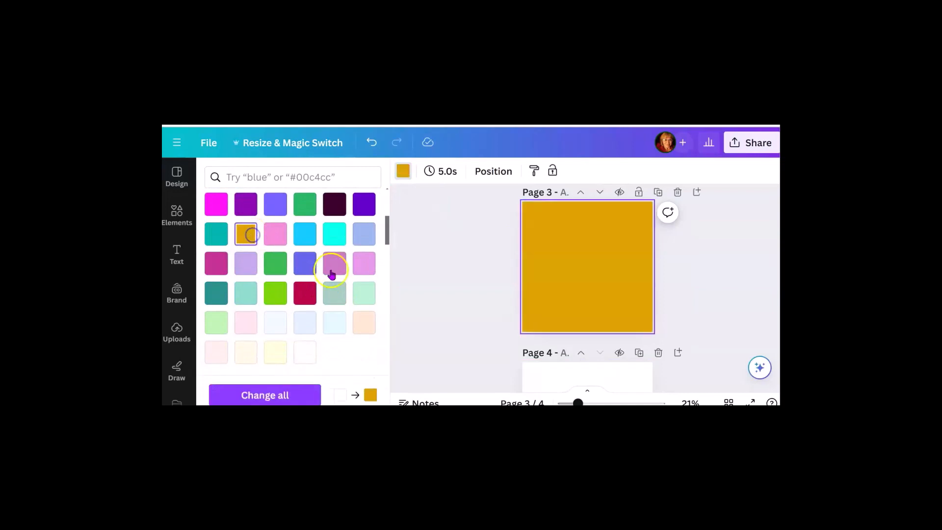
# Step: Set the background of page 4 to the light green from the Wild Orchid palette
pyautogui.scroll(-2, 450, 291)
pyautogui.click(565, 307)
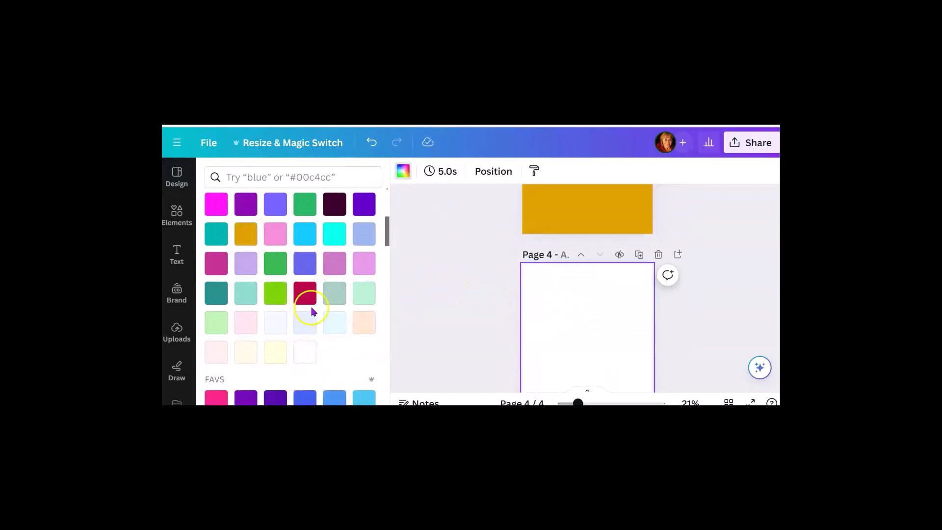
pyautogui.scroll(-3, 299, 282)
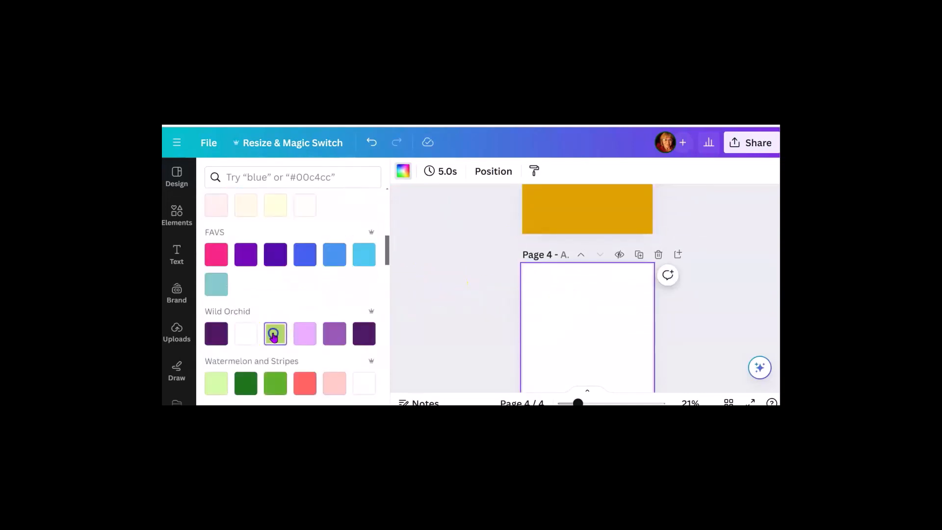
pyautogui.click(275, 333)
pyautogui.scroll(-1, 449, 293)
# Step: Add a fifth page and set its background to the orange from the Painting with Fall palette
pyautogui.click(584, 367)
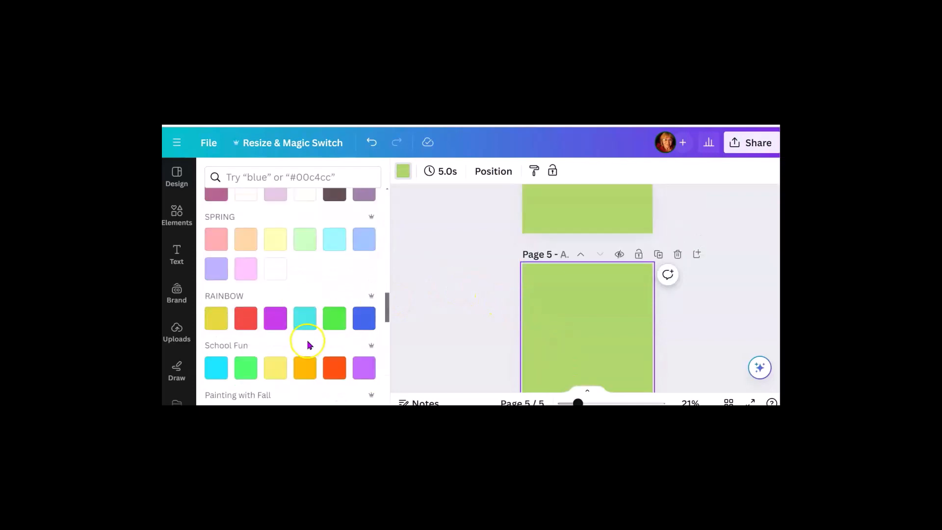
pyautogui.scroll(-1, 310, 345)
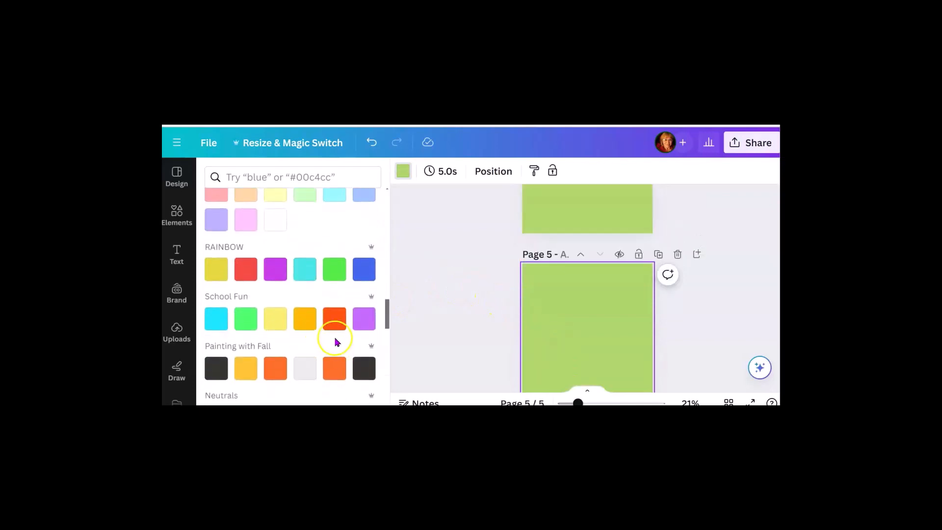
pyautogui.click(335, 323)
pyautogui.scroll(-1, 433, 333)
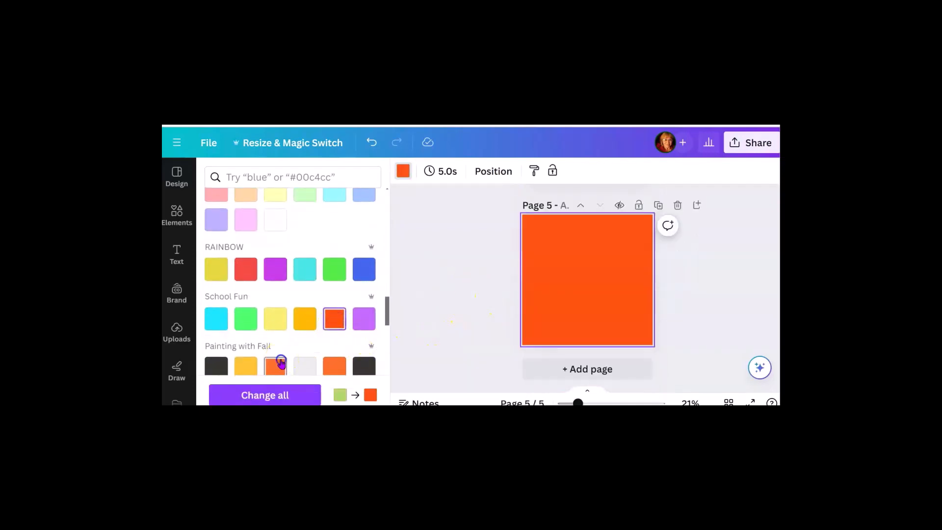
pyautogui.click(275, 365)
# Step: Set the background of page 2 to the dark charcoal from the Painting with Fall palette
pyautogui.scroll(6, 488, 288)
pyautogui.scroll(-1, 369, 308)
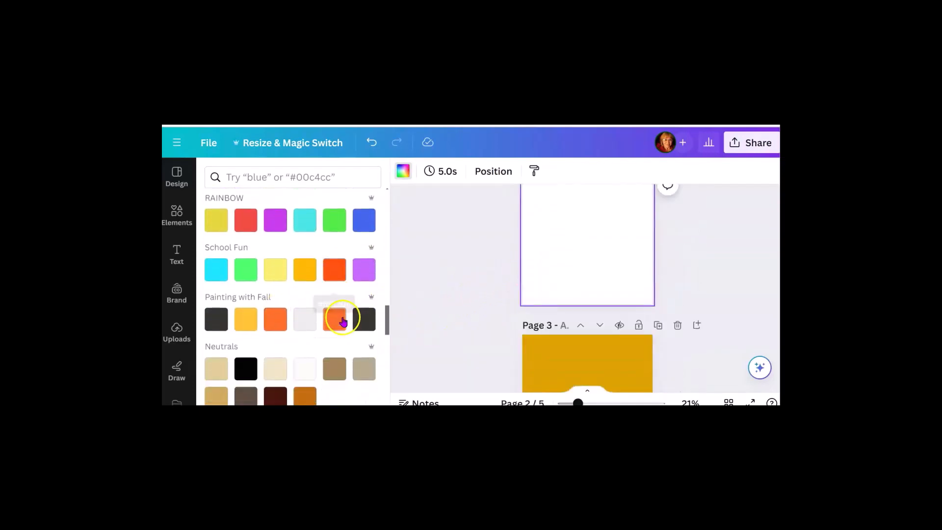
pyautogui.click(363, 318)
# Step: Select page 1 and upload the repeating Halloween pattern image from the computer
pyautogui.scroll(3, 442, 281)
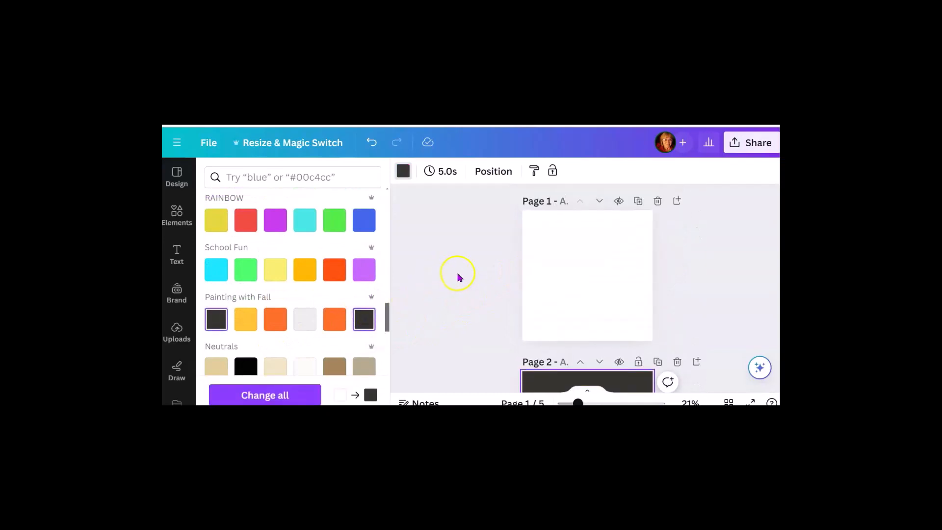
pyautogui.click(558, 272)
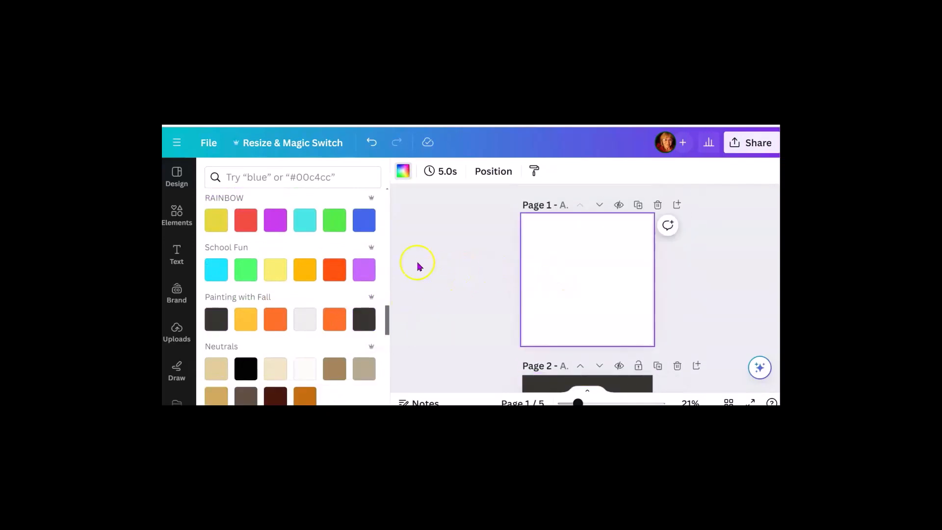
pyautogui.click(176, 337)
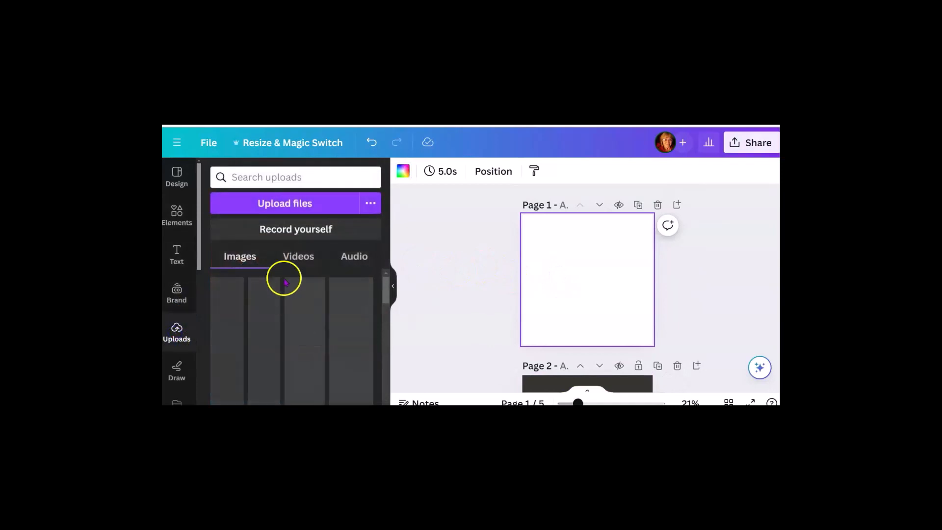
pyautogui.click(308, 210)
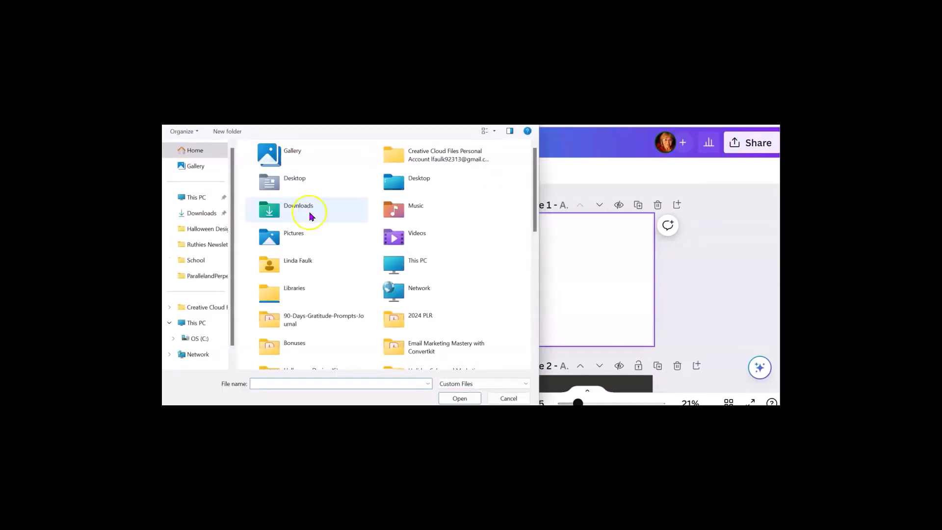
pyautogui.scroll(-3, 374, 295)
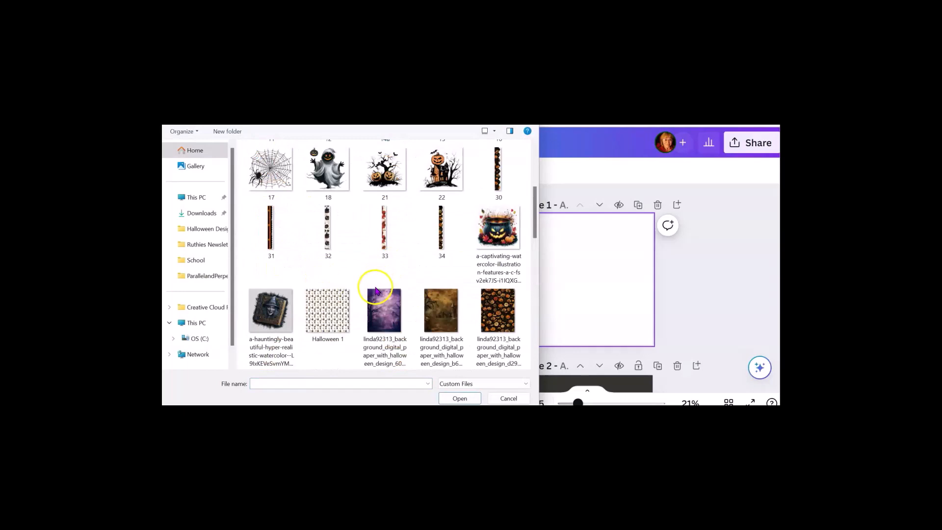
pyautogui.scroll(-2, 377, 294)
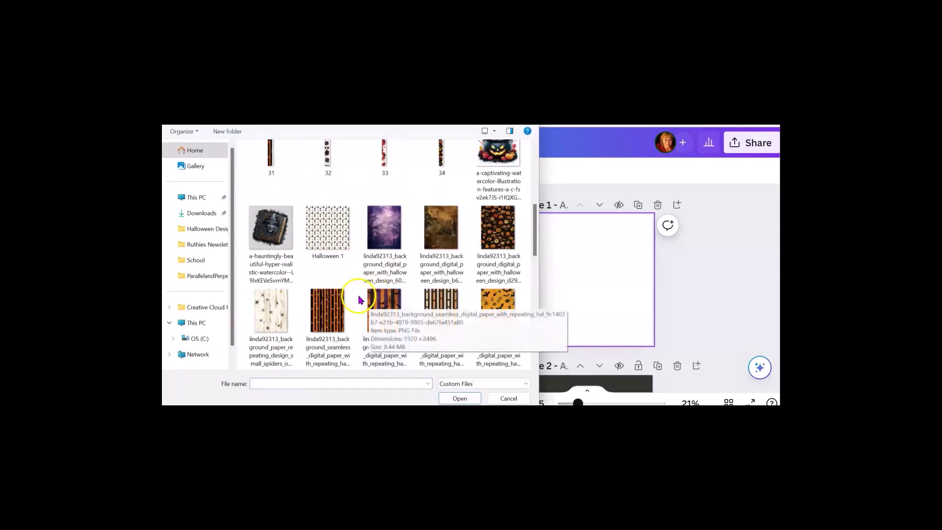
pyautogui.scroll(-5, 400, 308)
pyautogui.scroll(-6, 402, 314)
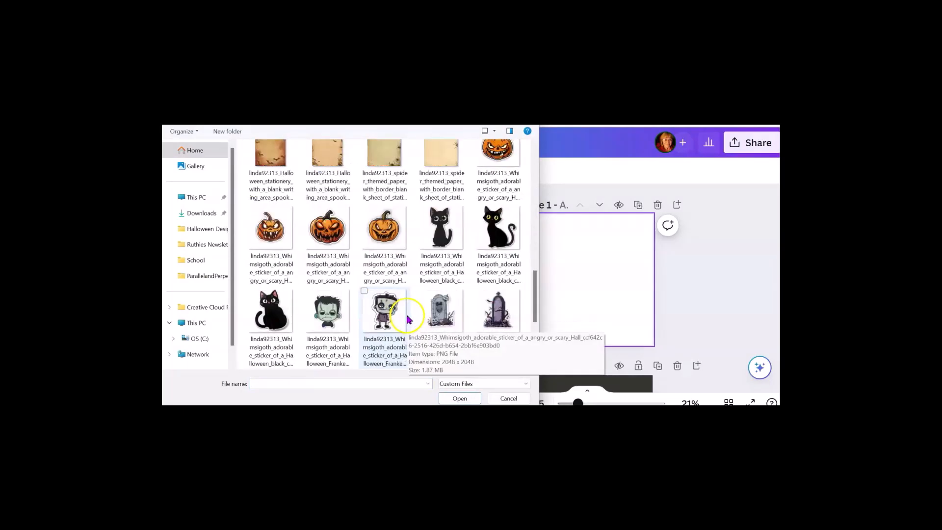
pyautogui.scroll(-2, 406, 323)
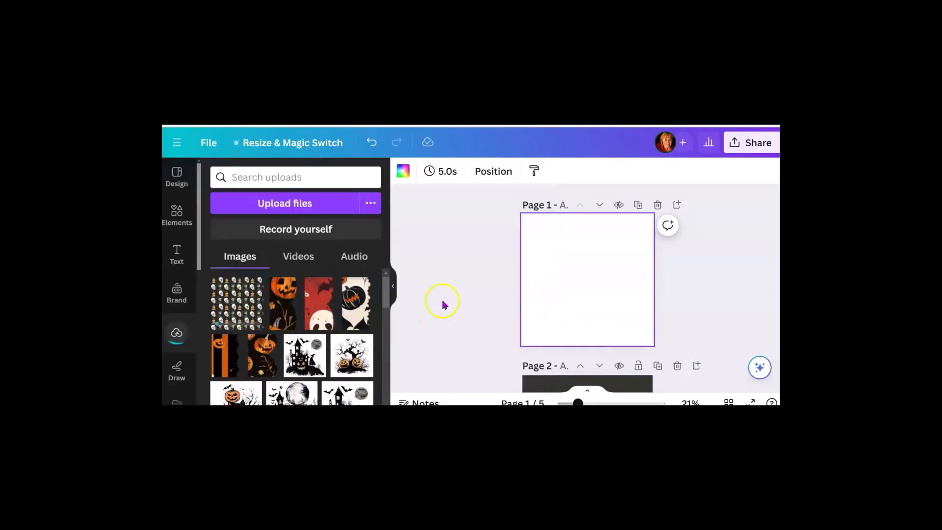
# Step: Place the Halloween pattern on page 1 and set it as the page background
pyautogui.rightClick(583, 295)
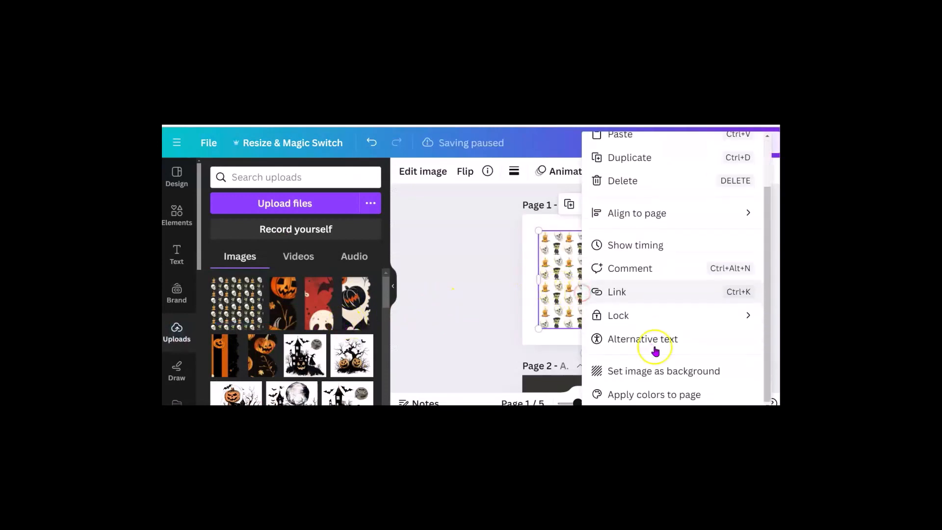
pyautogui.click(667, 371)
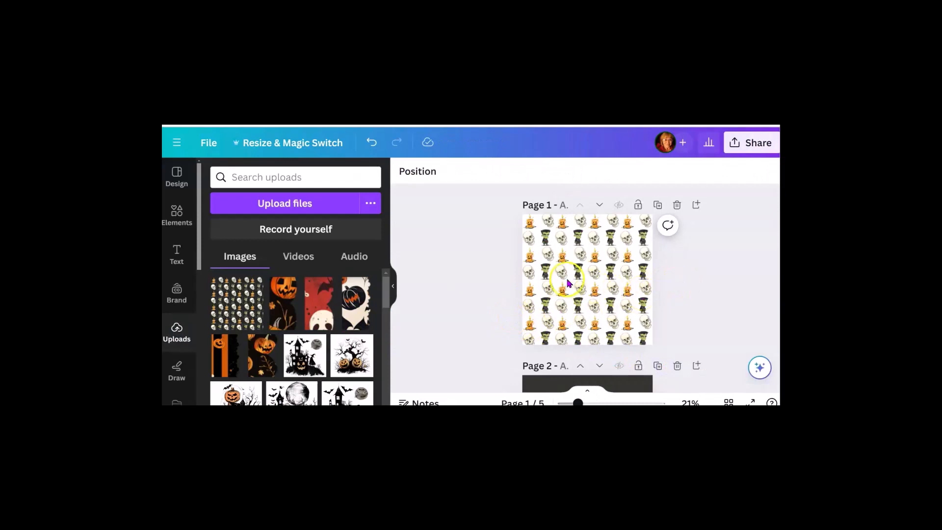
# Step: Add the uploaded Halloween pattern to the charcoal page 2 and enlarge it to fill the page
pyautogui.scroll(-3, 582, 295)
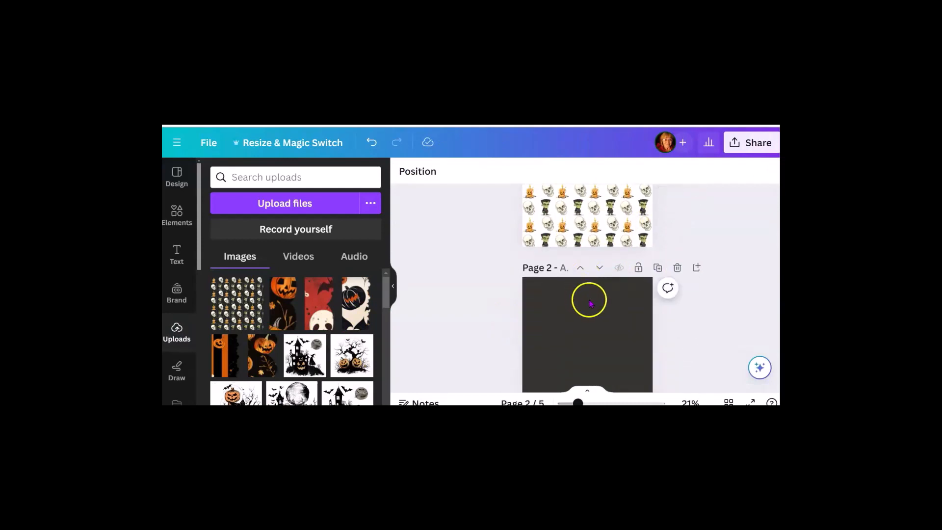
pyautogui.click(222, 289)
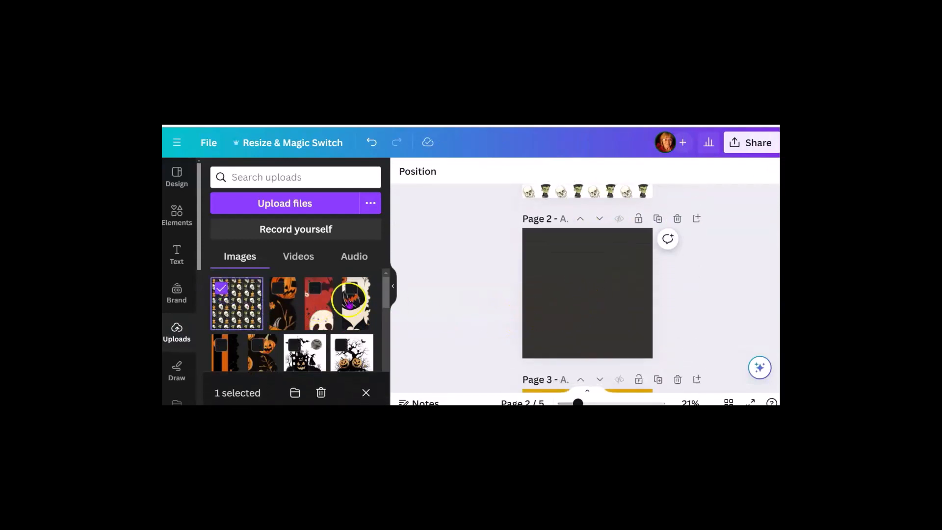
pyautogui.click(242, 305)
pyautogui.moveTo(647, 352); pyautogui.dragTo(652, 358)
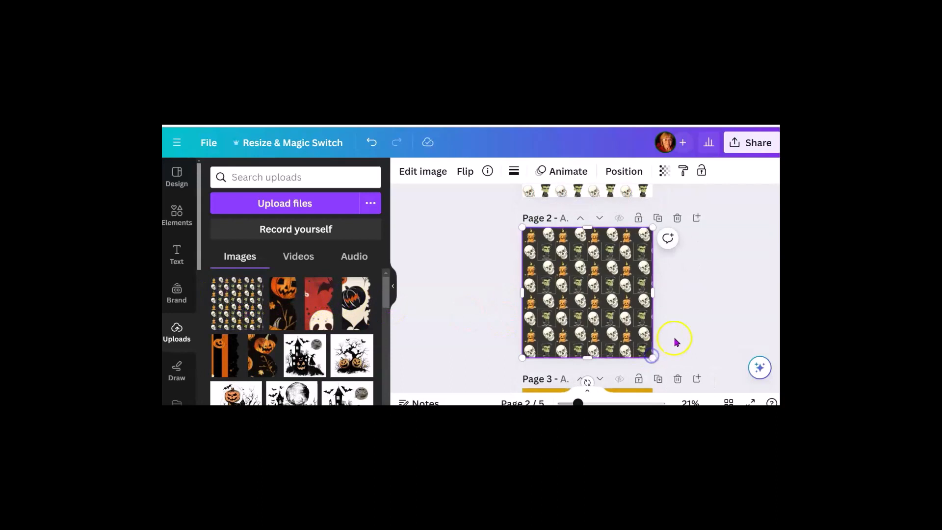
# Step: Add the uploaded Halloween pattern to the mustard gold page 3 so it covers the whole page
pyautogui.scroll(-3, 677, 339)
pyautogui.click(578, 318)
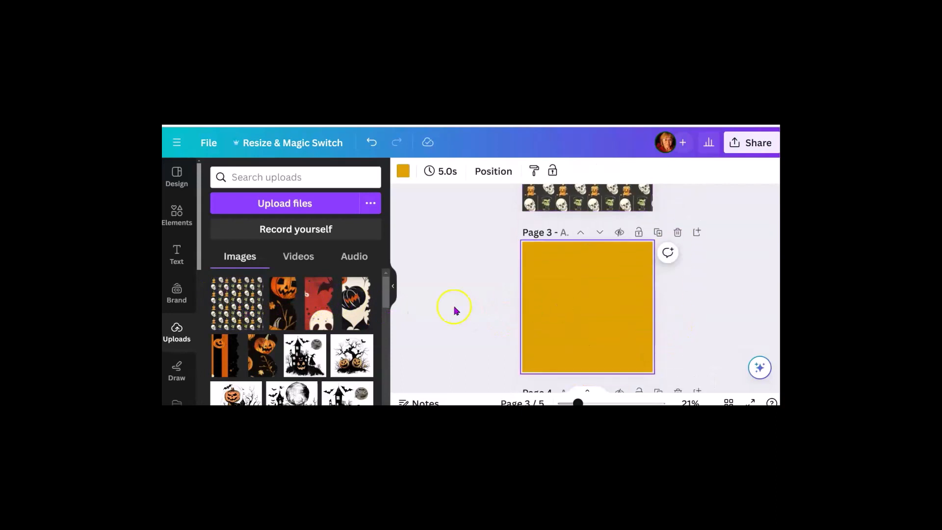
pyautogui.click(244, 314)
pyautogui.rightClick(602, 317)
# Step: Add the Halloween pattern to the light green page 4, align it to the page's upper-left corner and enlarge it to fill the page
pyautogui.scroll(-3, 586, 329)
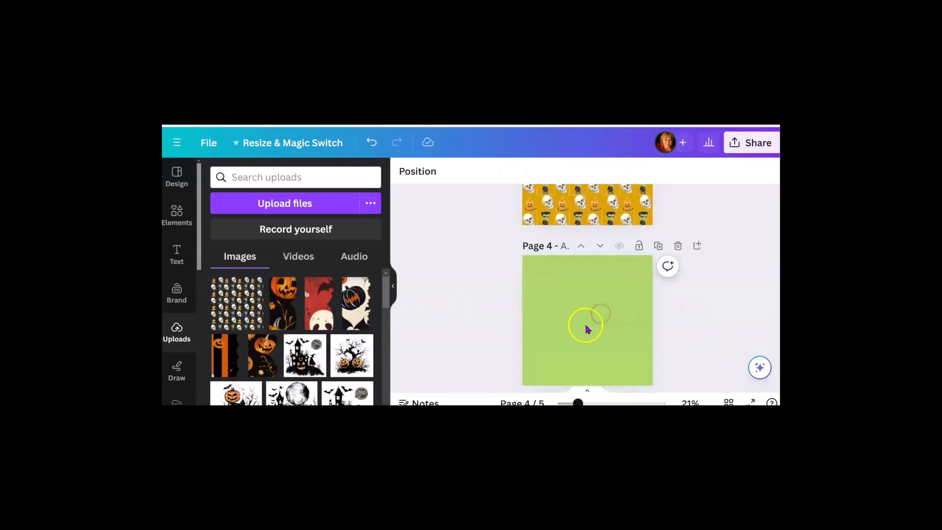
pyautogui.click(579, 328)
pyautogui.click(240, 297)
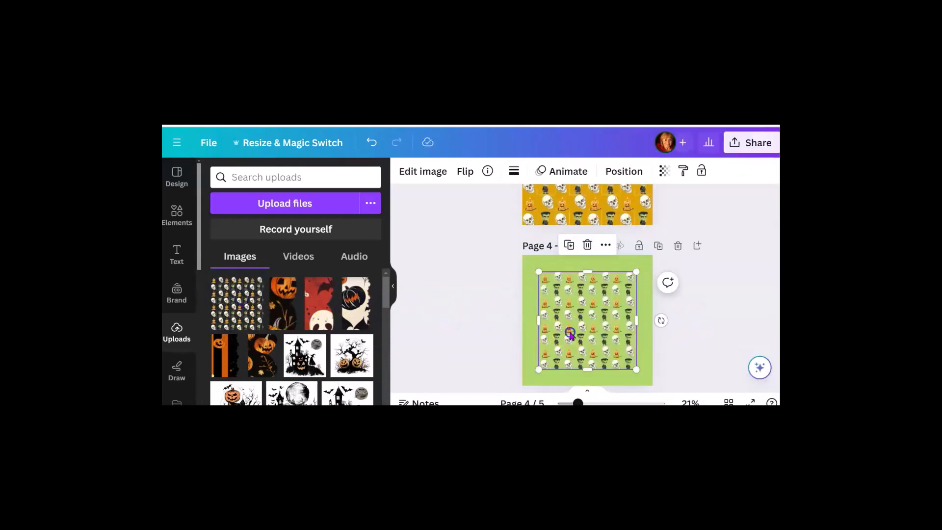
pyautogui.moveTo(570, 335); pyautogui.dragTo(554, 320)
pyautogui.scroll(-1, 574, 324)
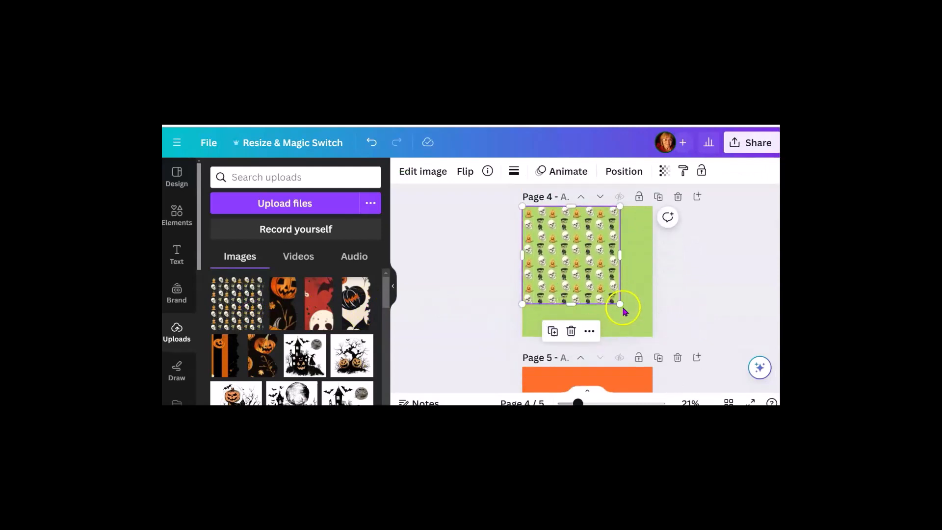
pyautogui.moveTo(622, 306); pyautogui.dragTo(649, 336)
# Step: Add the Halloween pattern to the orange page 5, align it to the page's upper-left corner and enlarge it to fill the page
pyautogui.scroll(-3, 645, 343)
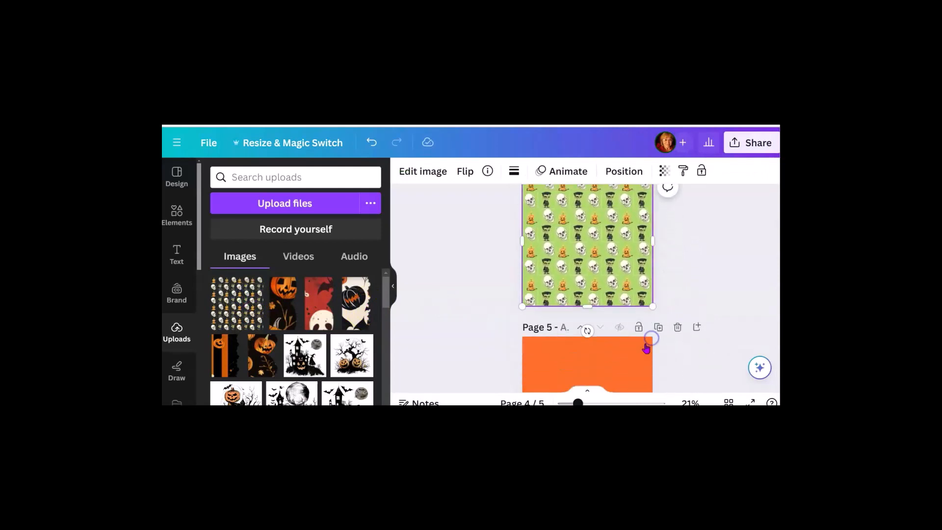
pyautogui.scroll(-1, 589, 342)
pyautogui.click(582, 287)
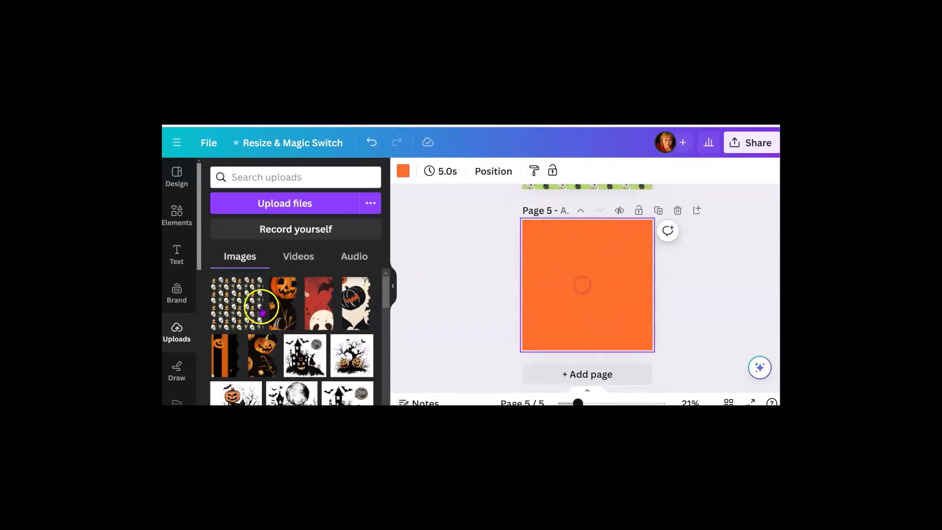
pyautogui.click(240, 305)
pyautogui.moveTo(594, 292); pyautogui.dragTo(576, 275)
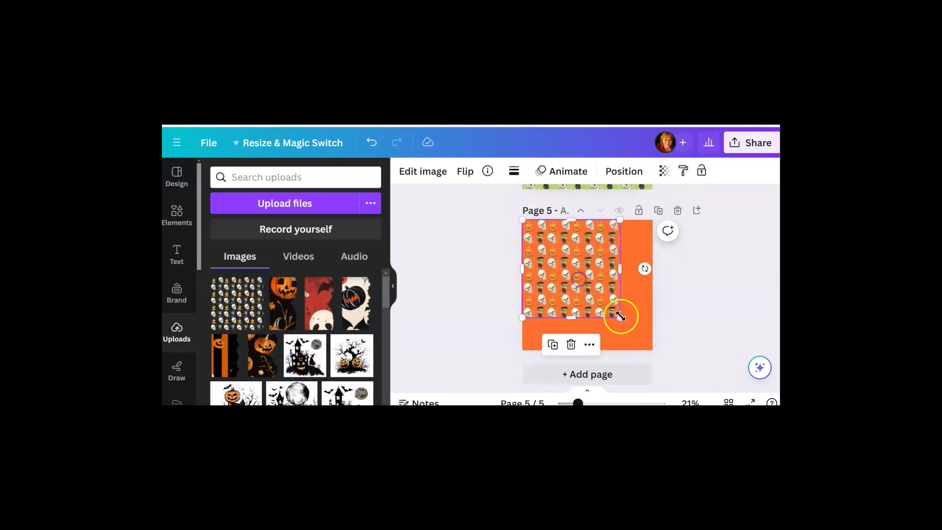
pyautogui.moveTo(619, 316); pyautogui.dragTo(653, 348)
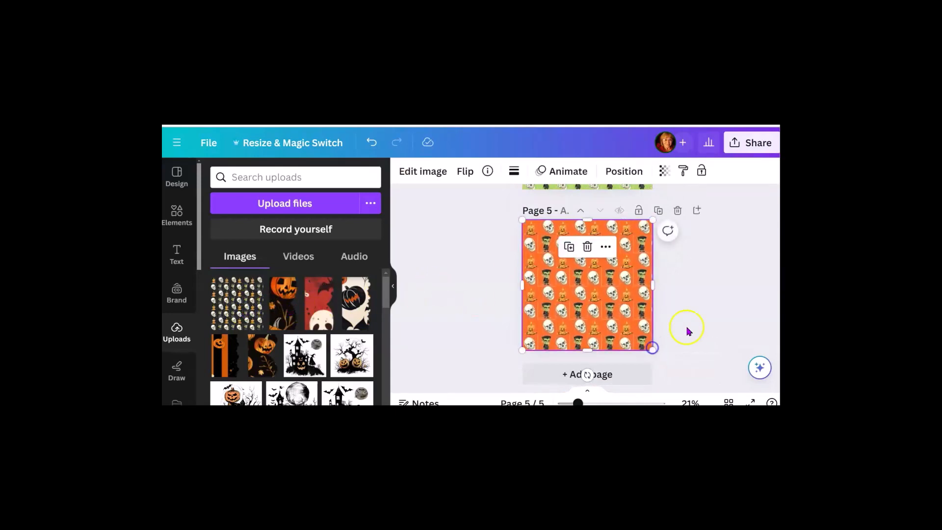
pyautogui.click(692, 322)
# Step: Add a sixth page and look through the uploads and brand kit for background options
pyautogui.click(598, 368)
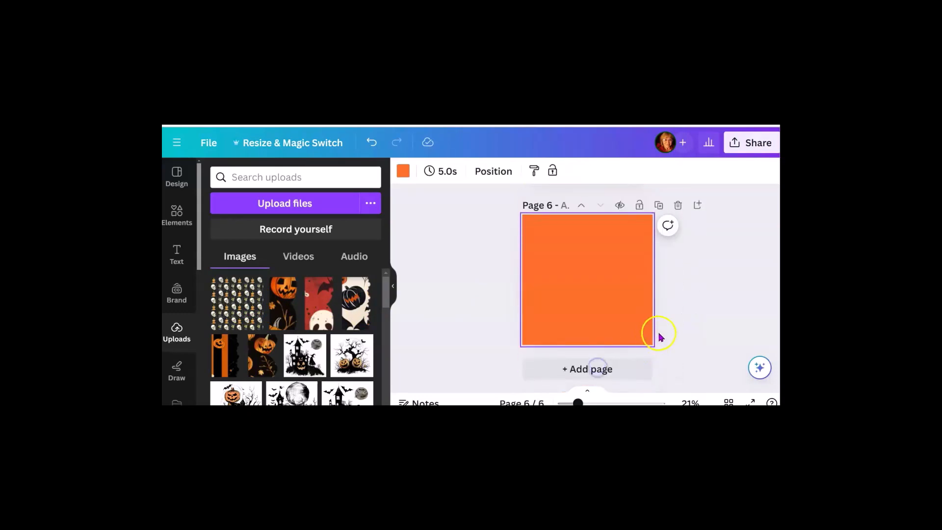
pyautogui.scroll(-1, 202, 330)
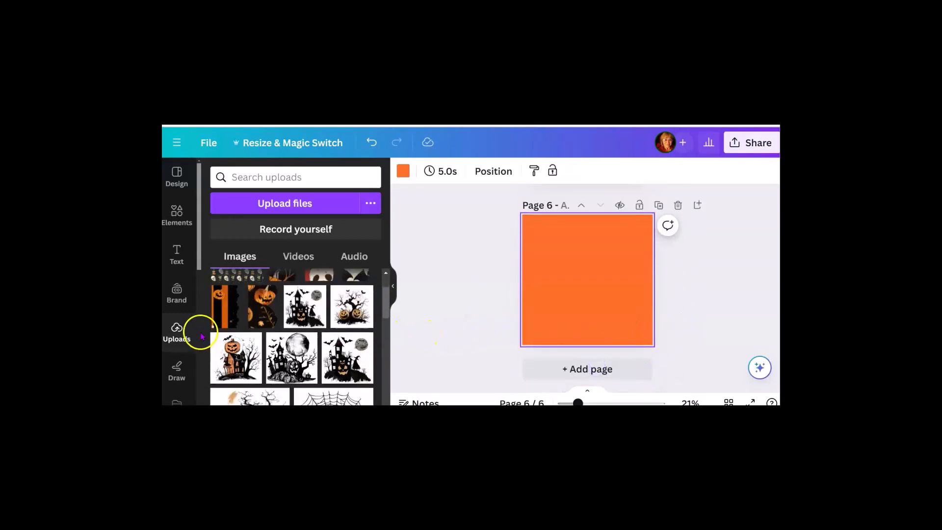
pyautogui.scroll(-1, 177, 314)
pyautogui.click(177, 317)
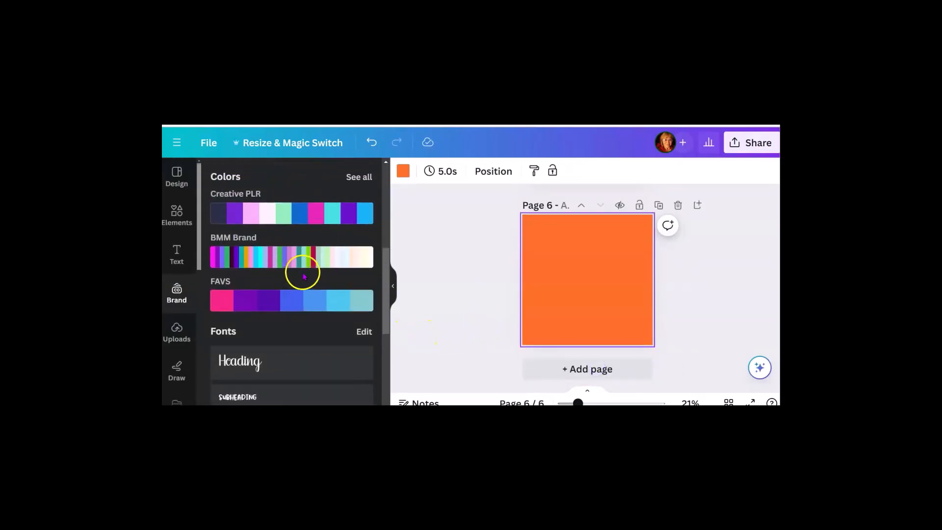
pyautogui.scroll(-1, 300, 269)
pyautogui.scroll(-3, 304, 284)
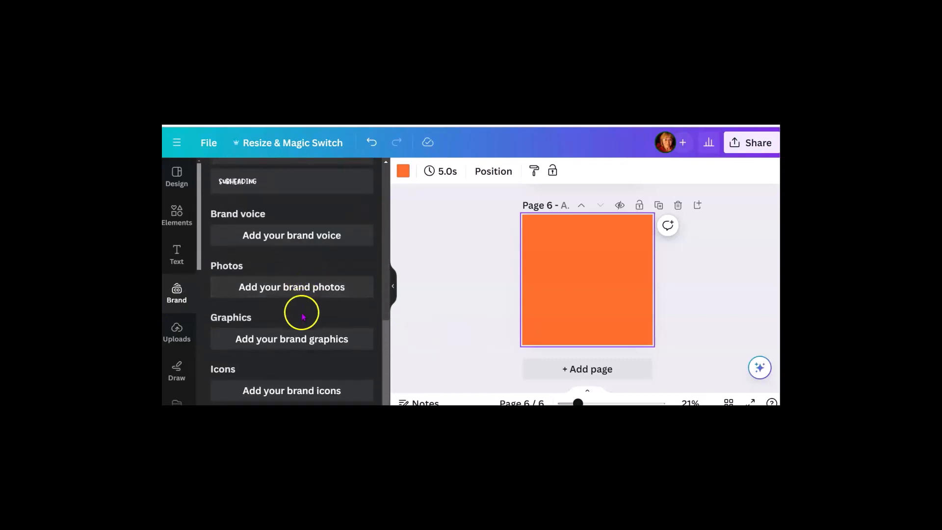
pyautogui.scroll(5, 275, 289)
# Step: Search the elements library for "gradients"
pyautogui.click(176, 219)
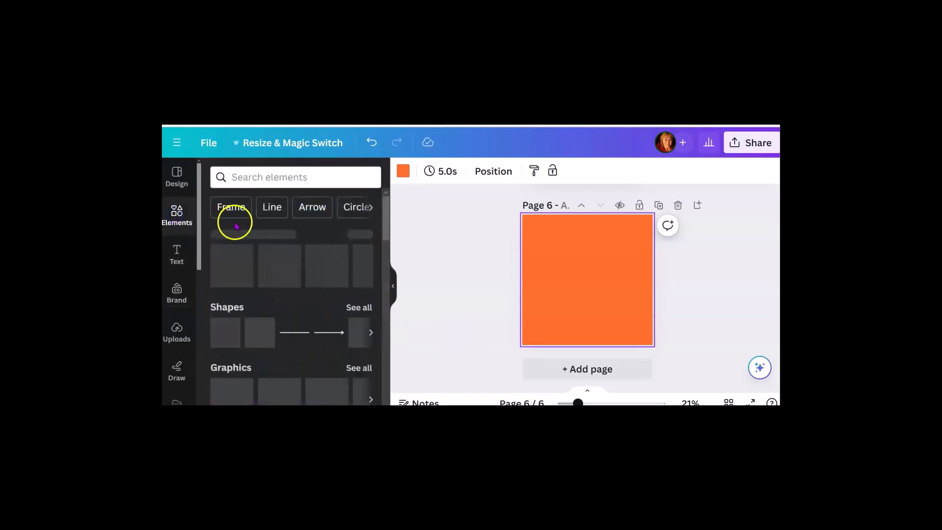
pyautogui.click(290, 176)
pyautogui.write('gradients')
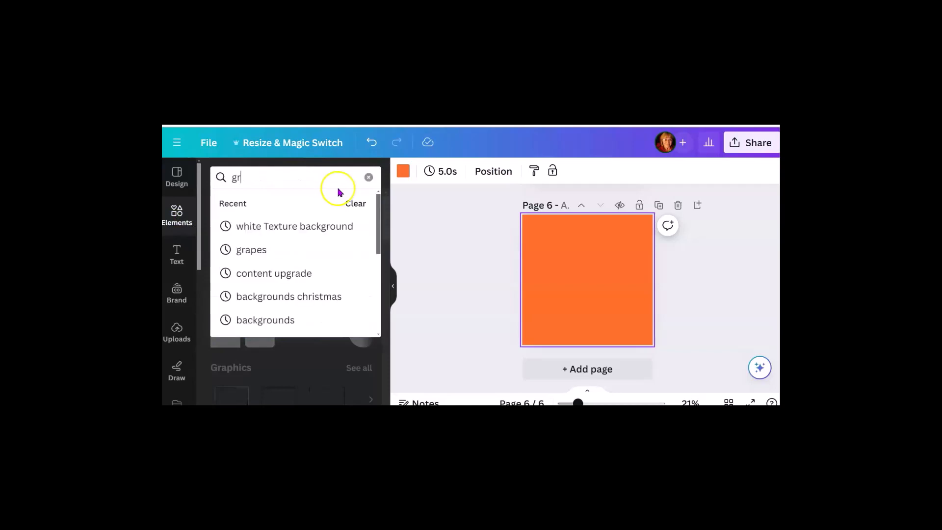
pyautogui.press('Return')
# Step: Add the blurred multicolour gradient to page 6, align it to the page's upper-left corner and enlarge it to the full page width
pyautogui.click(332, 289)
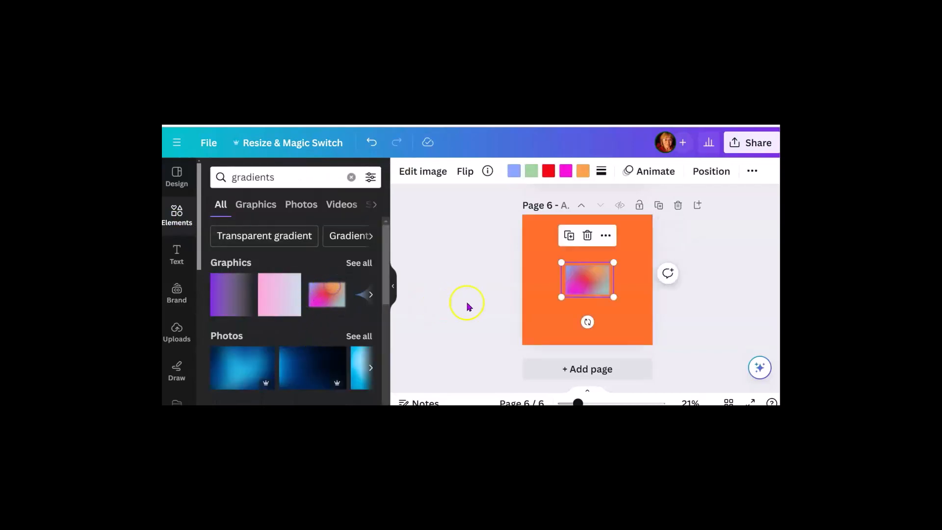
pyautogui.rightClick(589, 277)
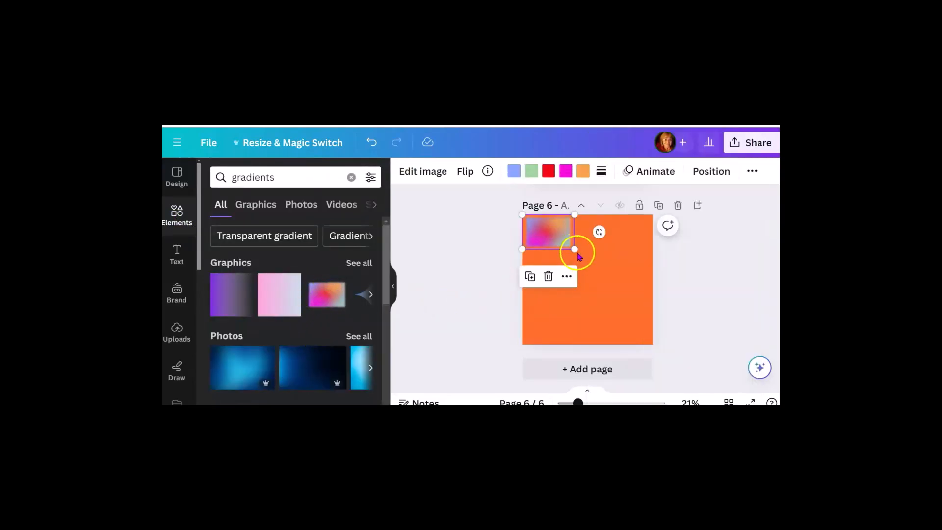
pyautogui.moveTo(574, 251); pyautogui.dragTo(721, 363)
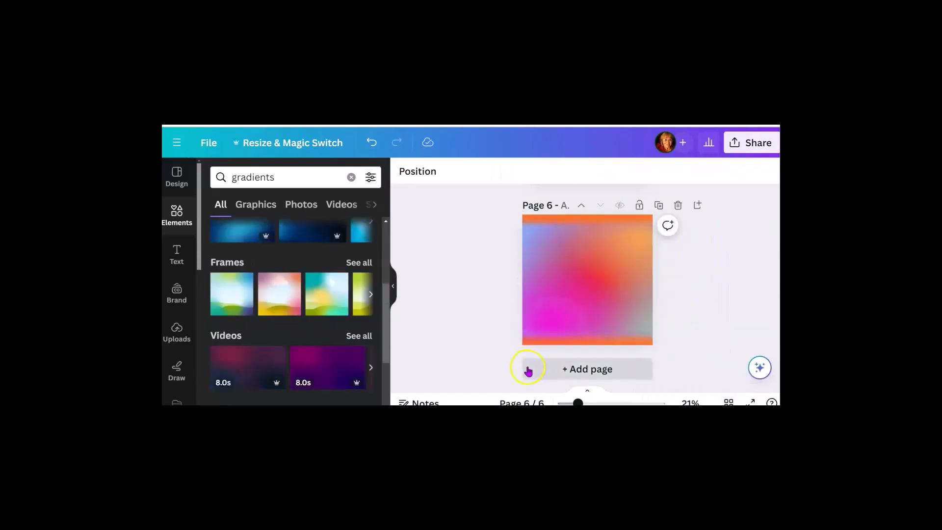
# Step: Browse the frames, videos and audio in the gradients search results for another page background
pyautogui.click(372, 294)
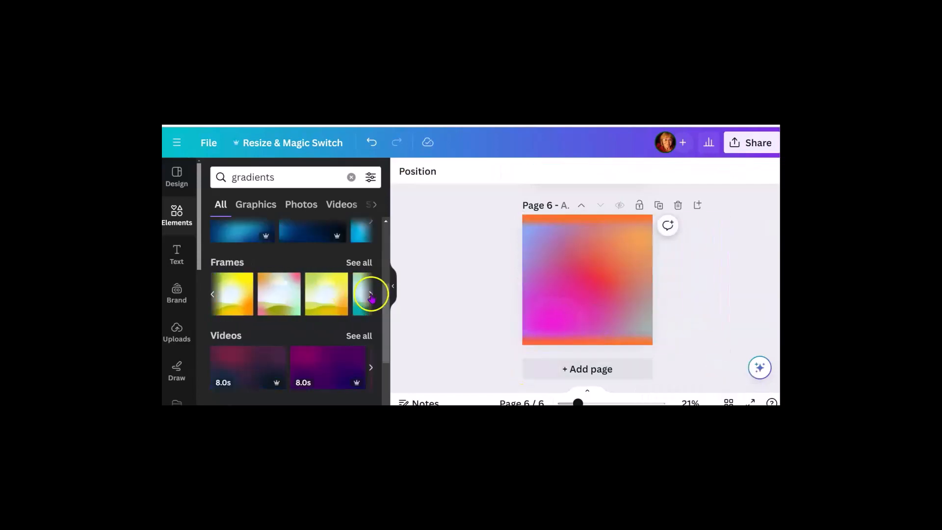
pyautogui.click(371, 295)
pyautogui.scroll(-2, 353, 295)
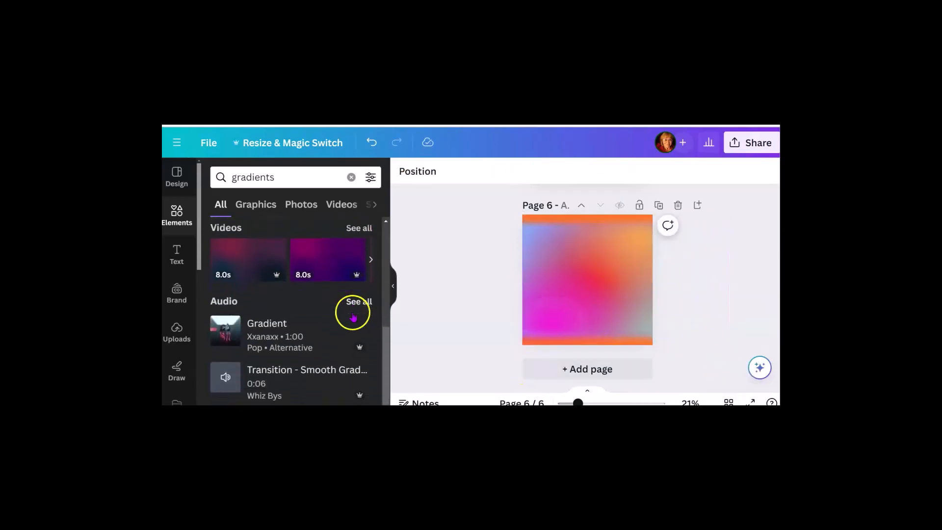
pyautogui.scroll(5, 319, 275)
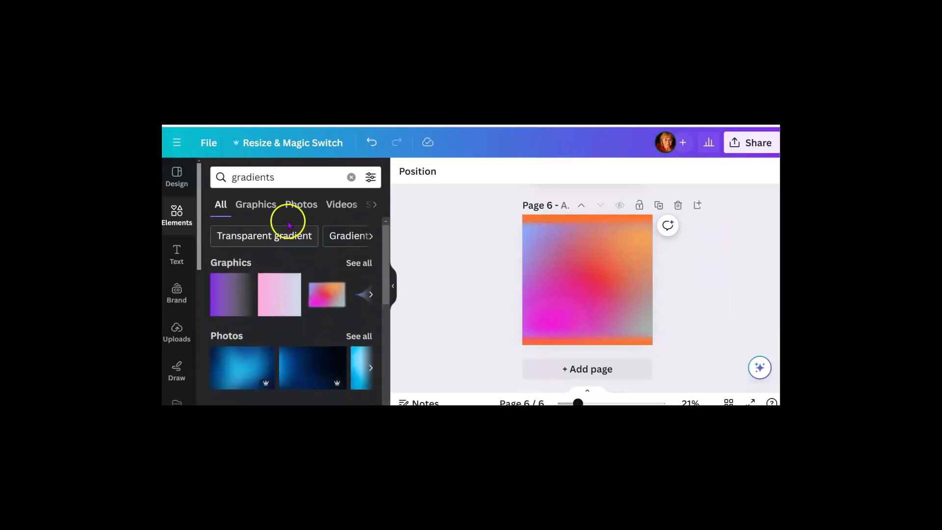
# Step: Limit the gradients results to graphics, add a seventh page and set the square pink-to-blue gradient as its background
pyautogui.click(273, 205)
pyautogui.scroll(-3, 328, 290)
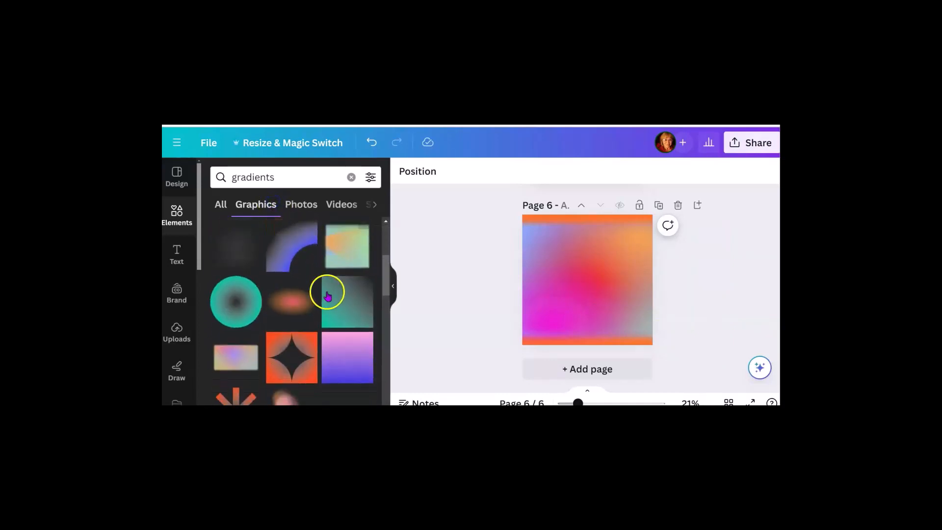
pyautogui.scroll(2, 548, 309)
pyautogui.scroll(-2, 568, 338)
pyautogui.click(588, 368)
pyautogui.click(348, 308)
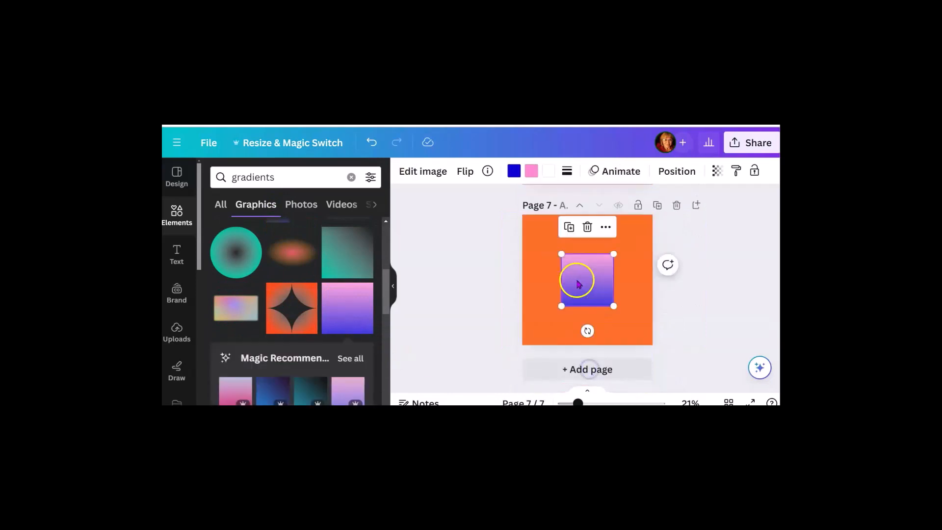
pyautogui.rightClick(576, 281)
# Step: Copy the Halloween pattern from page 5 and paste it over the gradients on pages 6 and 7
pyautogui.scroll(4, 623, 217)
pyautogui.rightClick(592, 211)
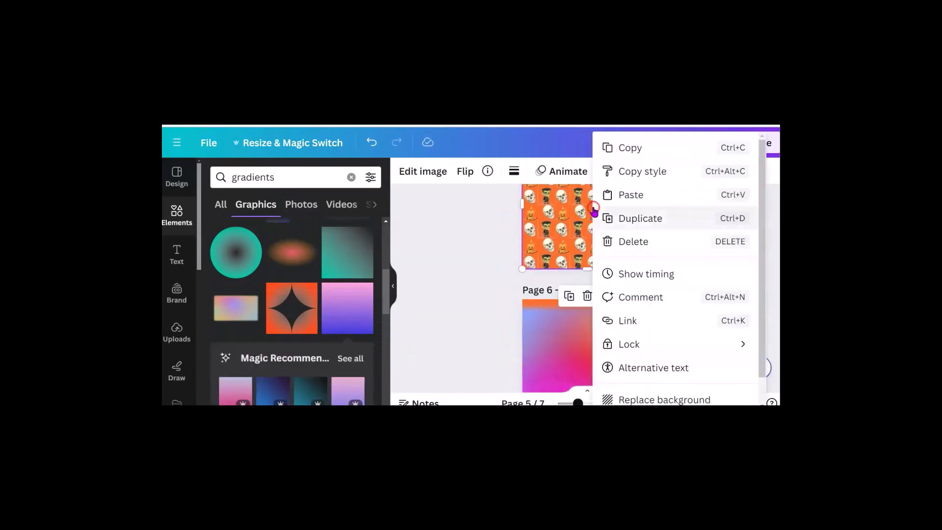
pyautogui.click(640, 150)
pyautogui.scroll(-2, 589, 236)
pyautogui.rightClick(553, 260)
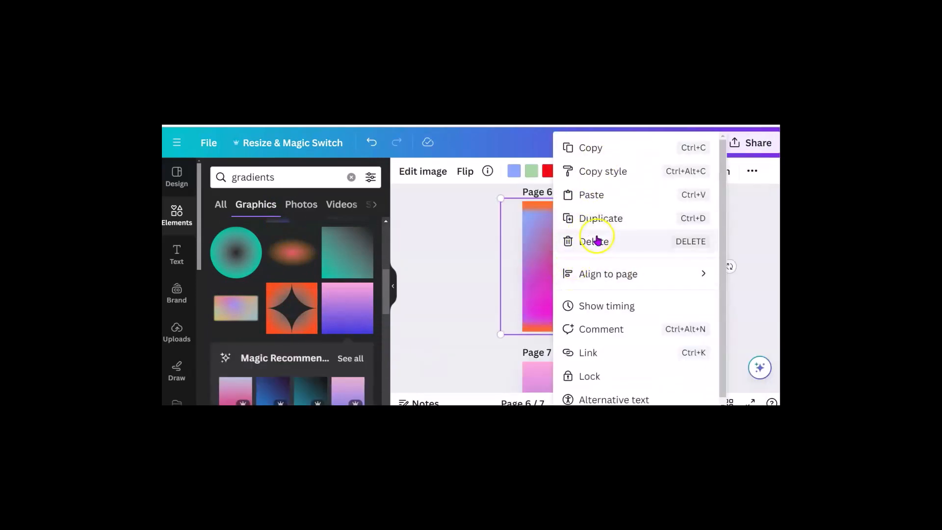
pyautogui.click(598, 199)
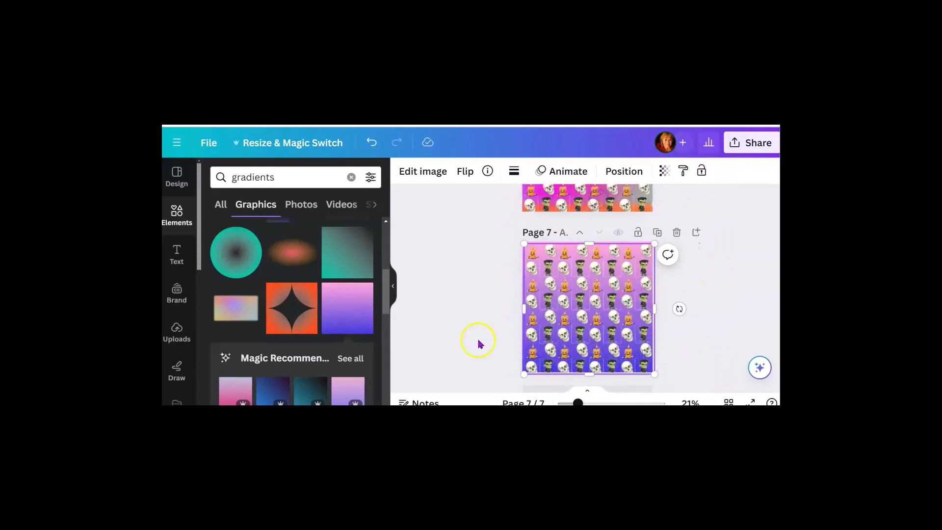
# Step: Review how the Halloween pattern looks on the orange page 5 and the gradient pages 6 and 7
pyautogui.scroll(3, 479, 344)
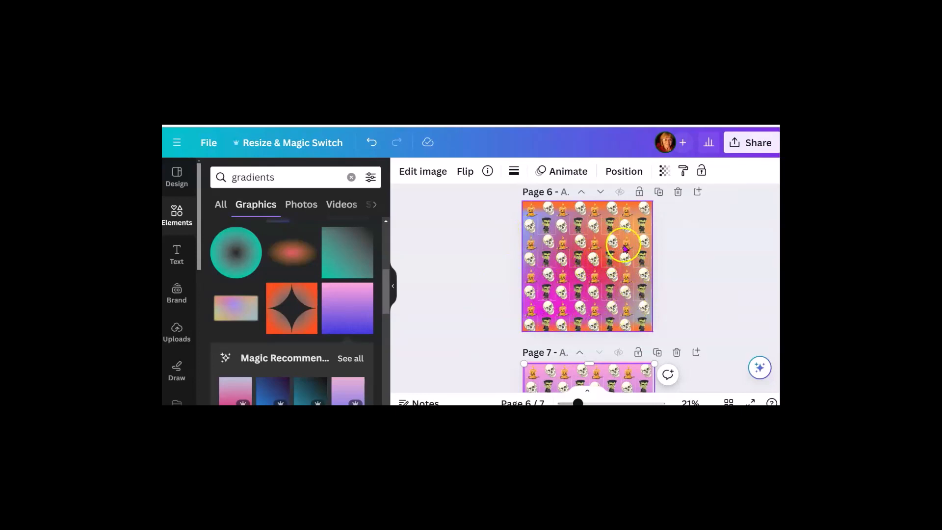
pyautogui.scroll(3, 625, 292)
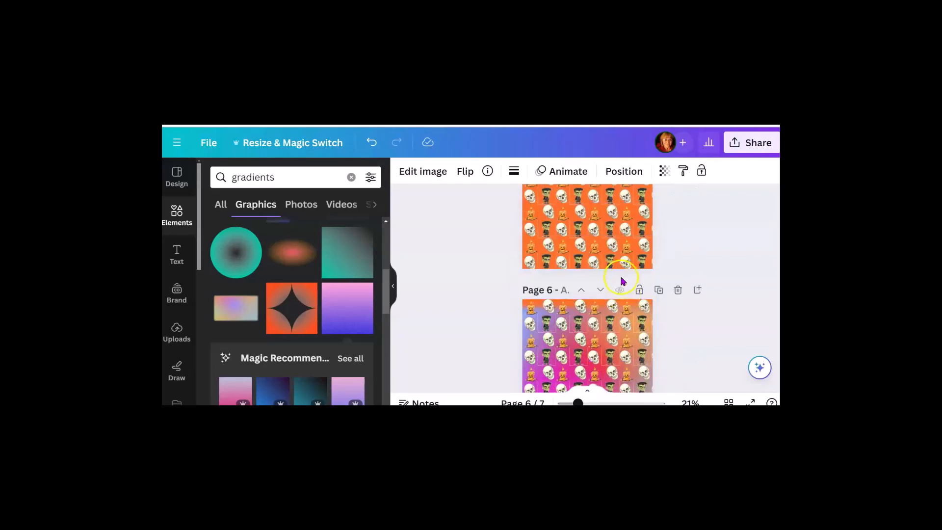
pyautogui.scroll(-3, 587, 298)
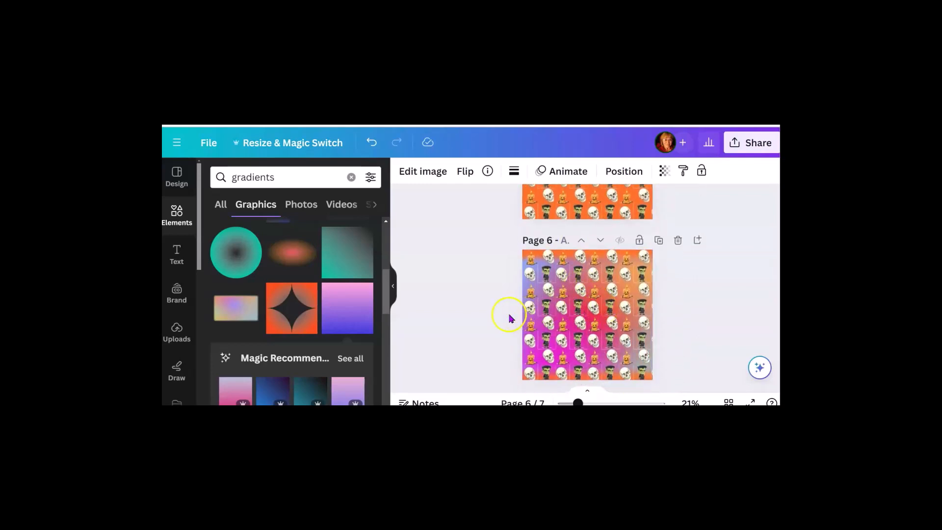
pyautogui.scroll(-1, 505, 322)
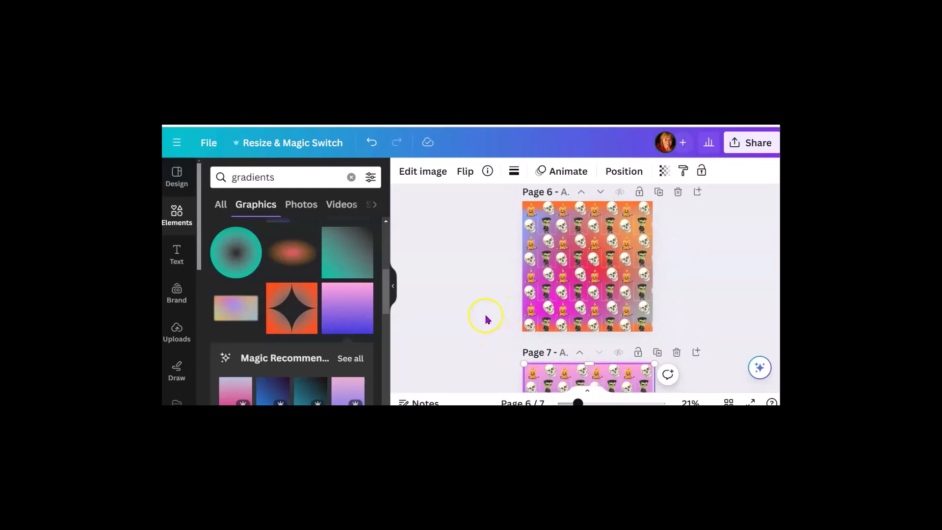